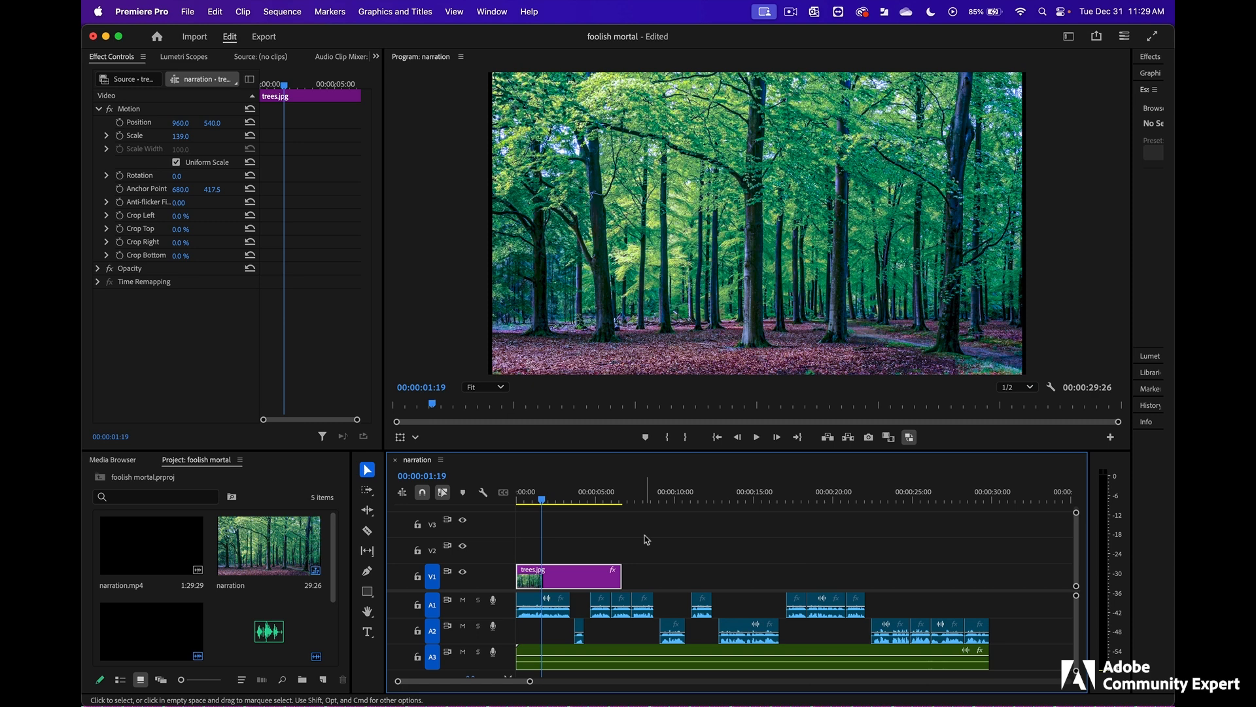
- Minimize the Premiere Pro project and open demon.psd from the visuals folder inside assets in Photoshop
click(106, 37)
drag(1022, 148, 778, 166)
click(668, 329)
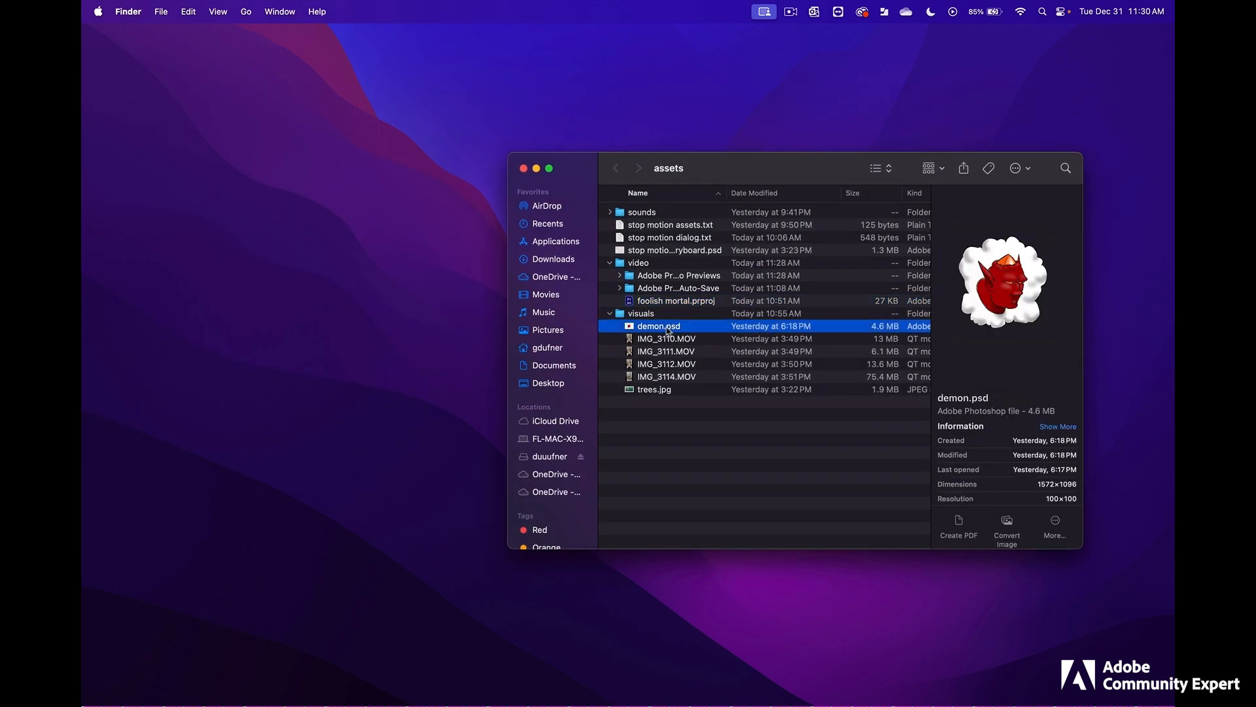
double_click(665, 329)
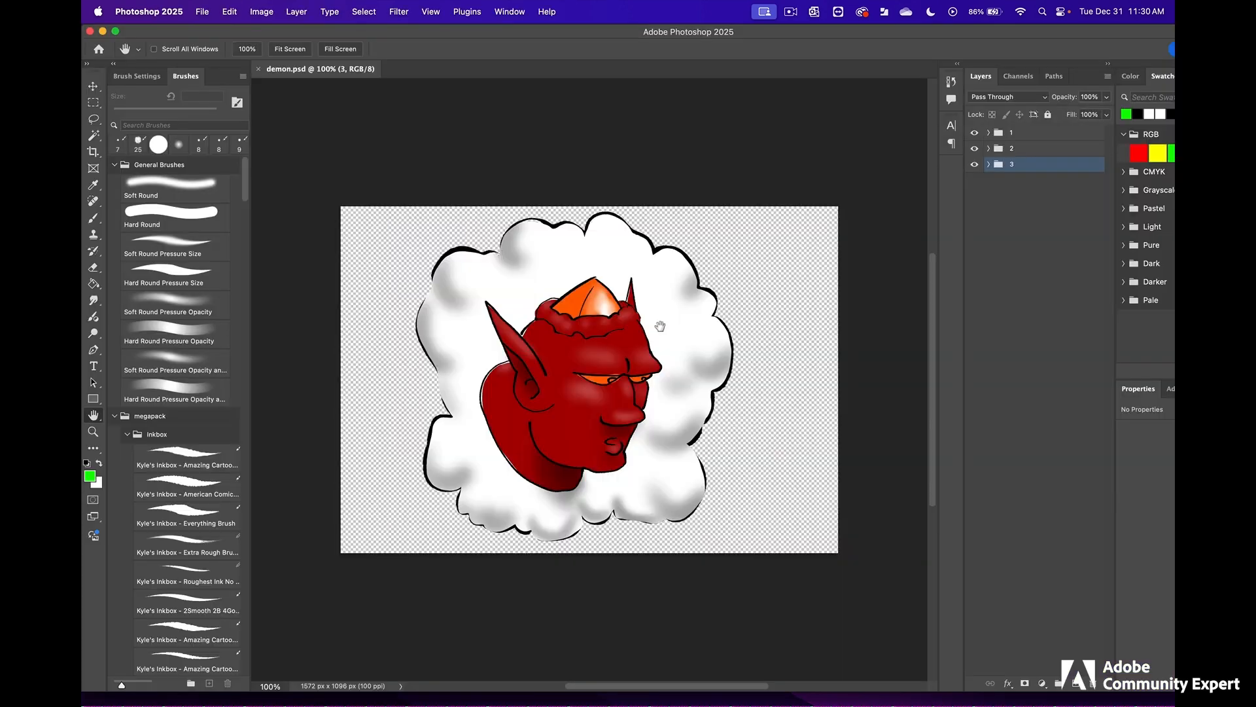
- Hide layer groups 1 and 2 one after the other to view each of the demon's head poses
click(981, 136)
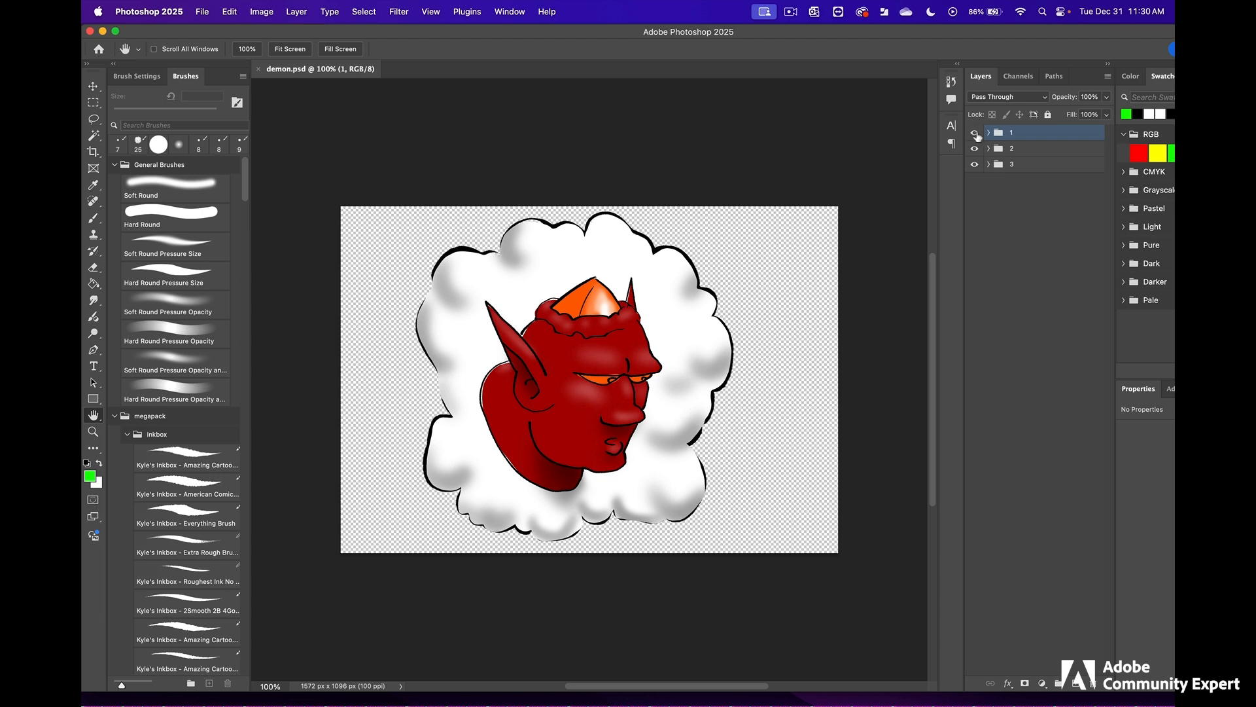
click(975, 134)
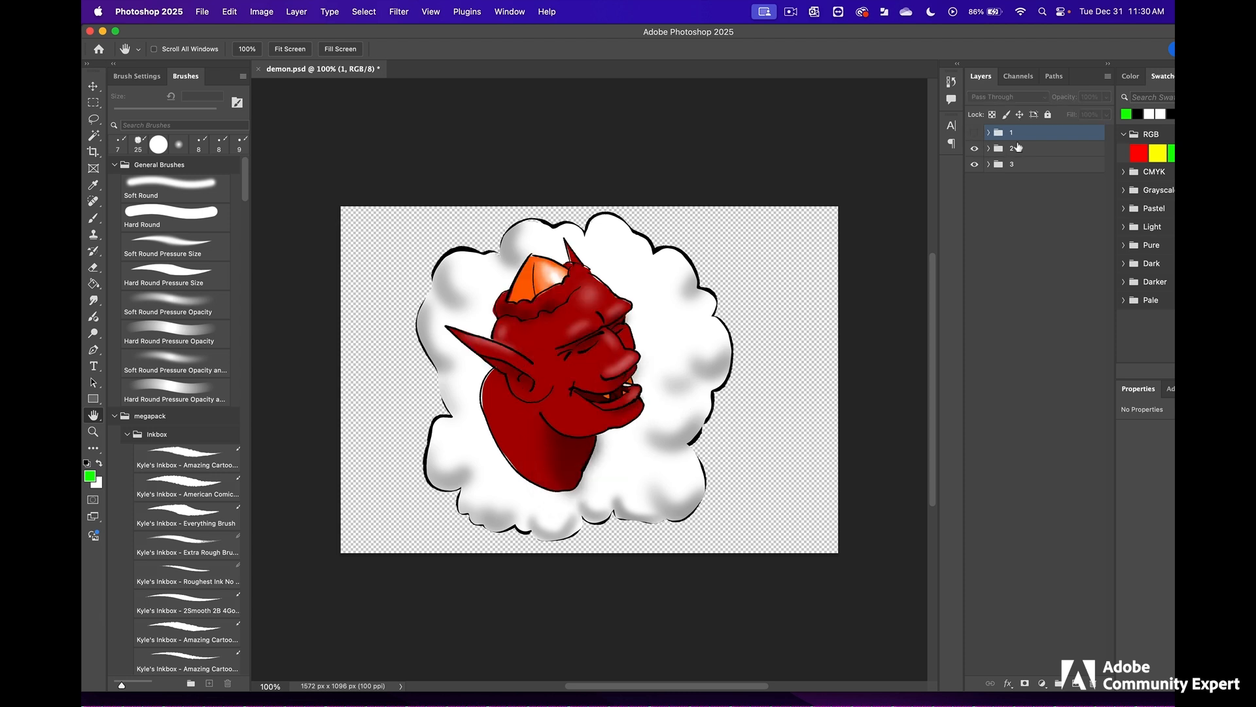
click(1020, 149)
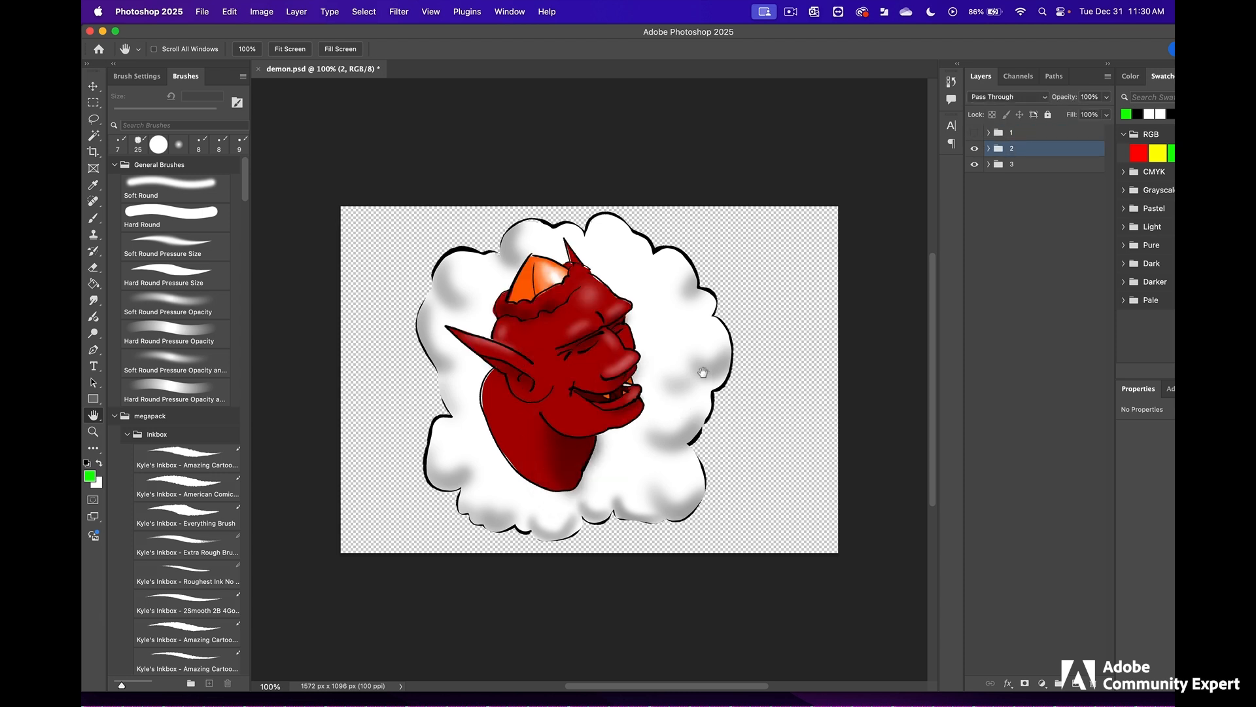
click(974, 150)
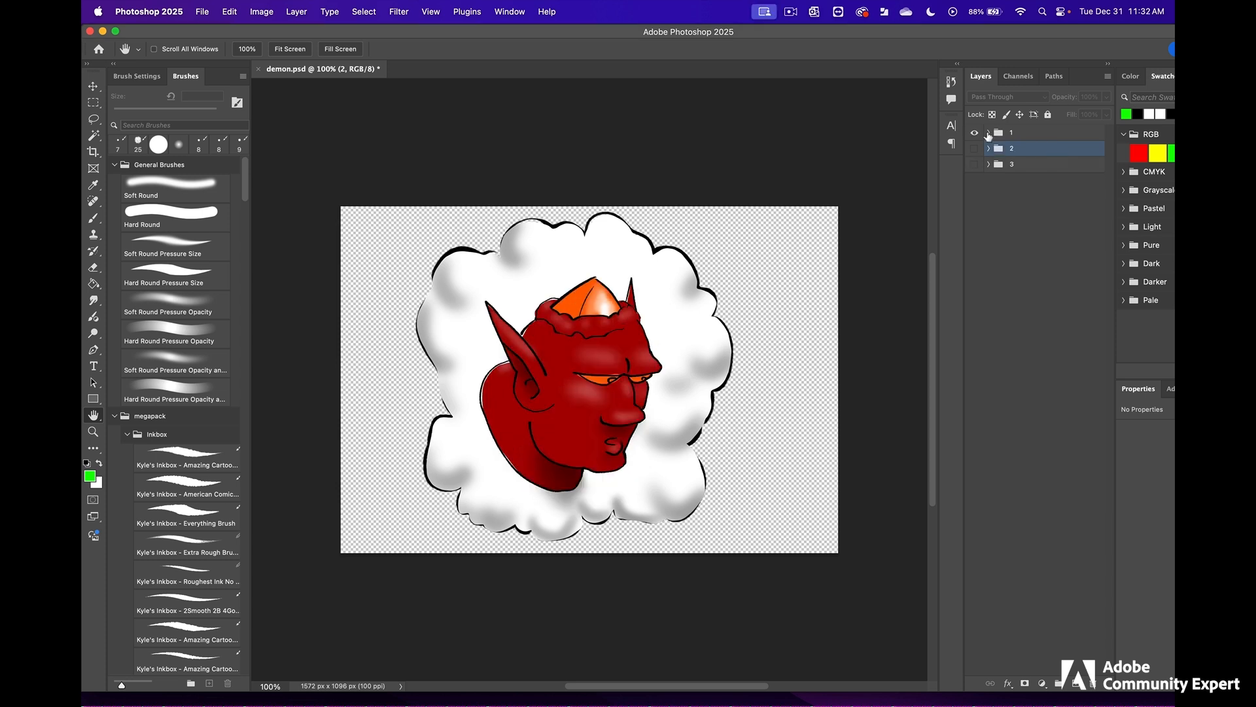
- Expand group 1, hide all its layers except the line art on Layer 1, and select that layer
click(988, 133)
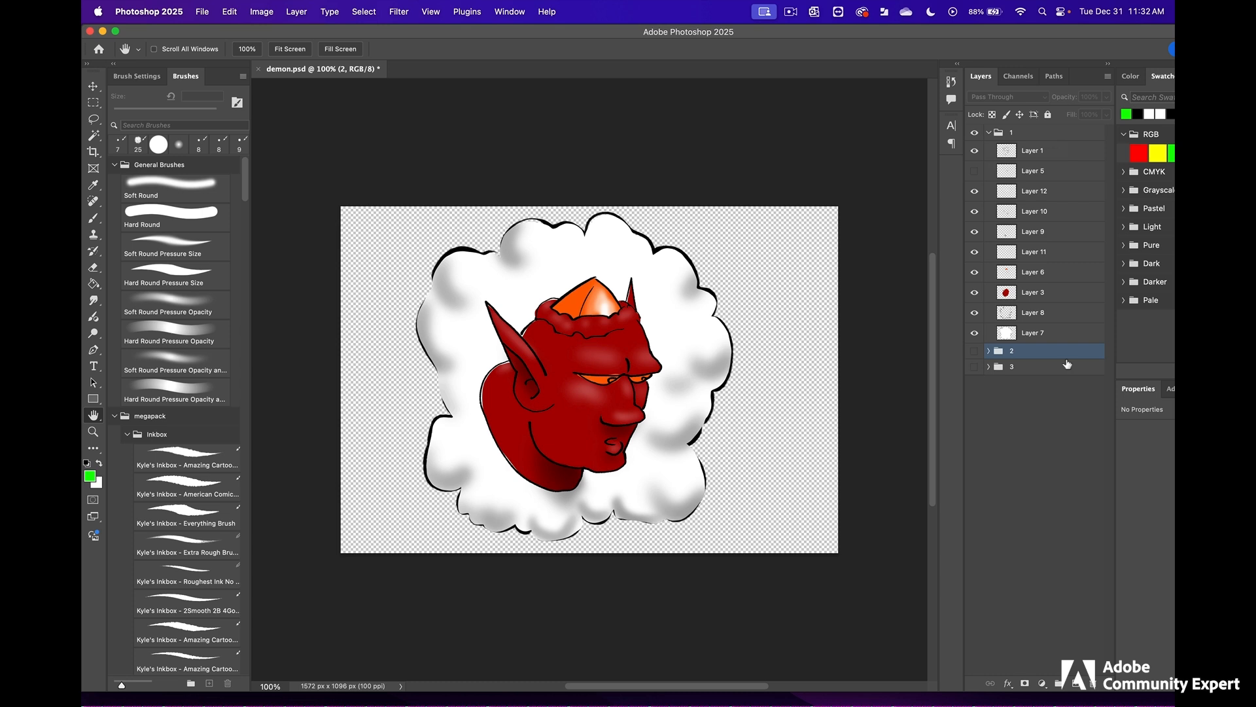
drag(975, 332, 975, 154)
click(974, 152)
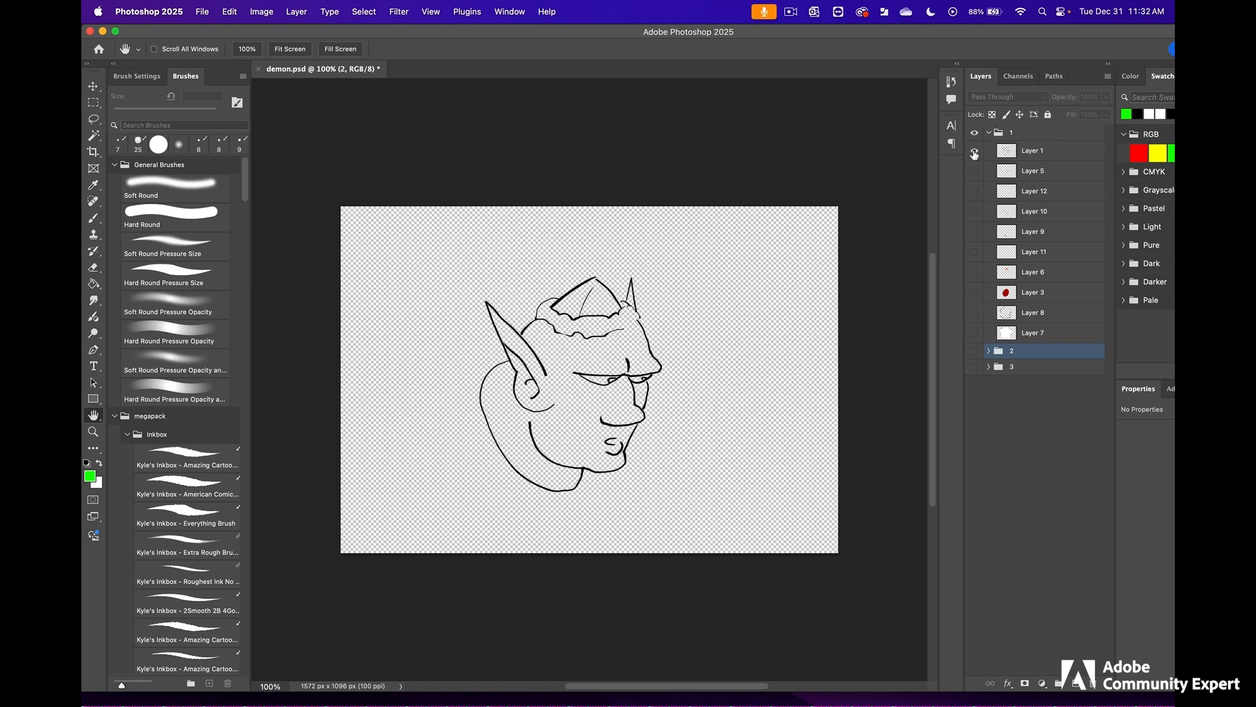
click(1030, 153)
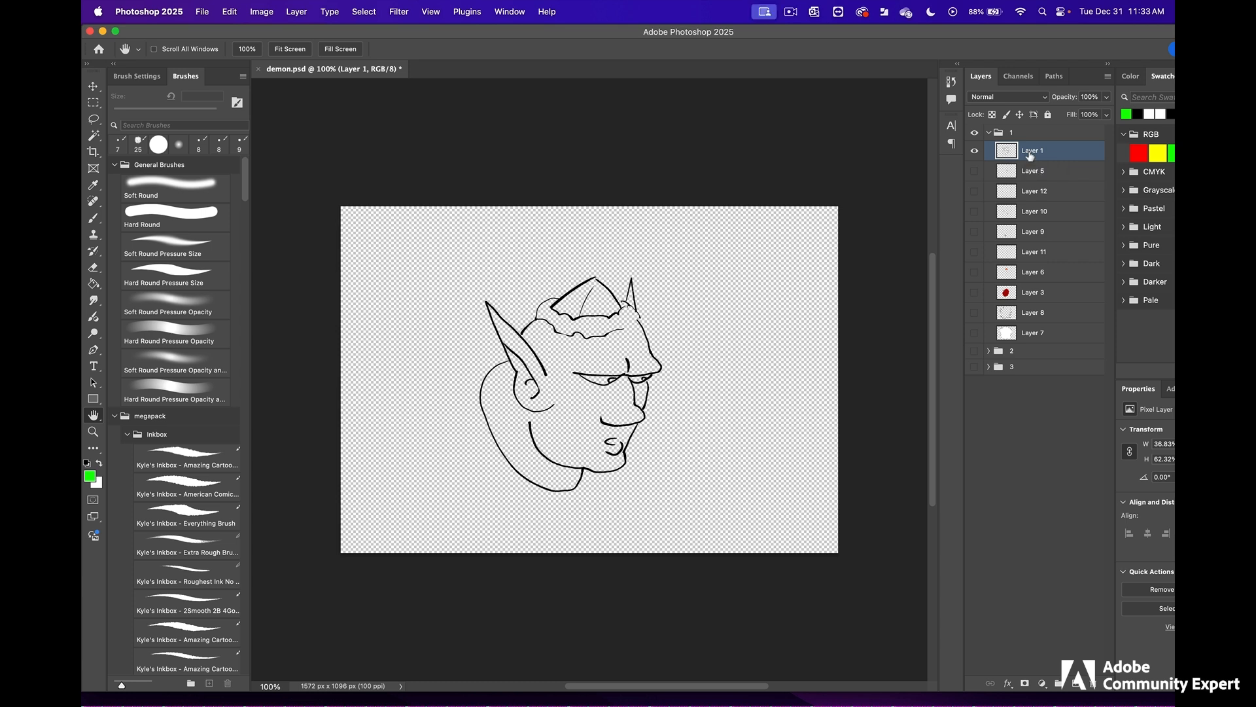
- Show the cloud on Layer 7 and its shading on Layer 8, and check Layer 8's opacity
click(975, 333)
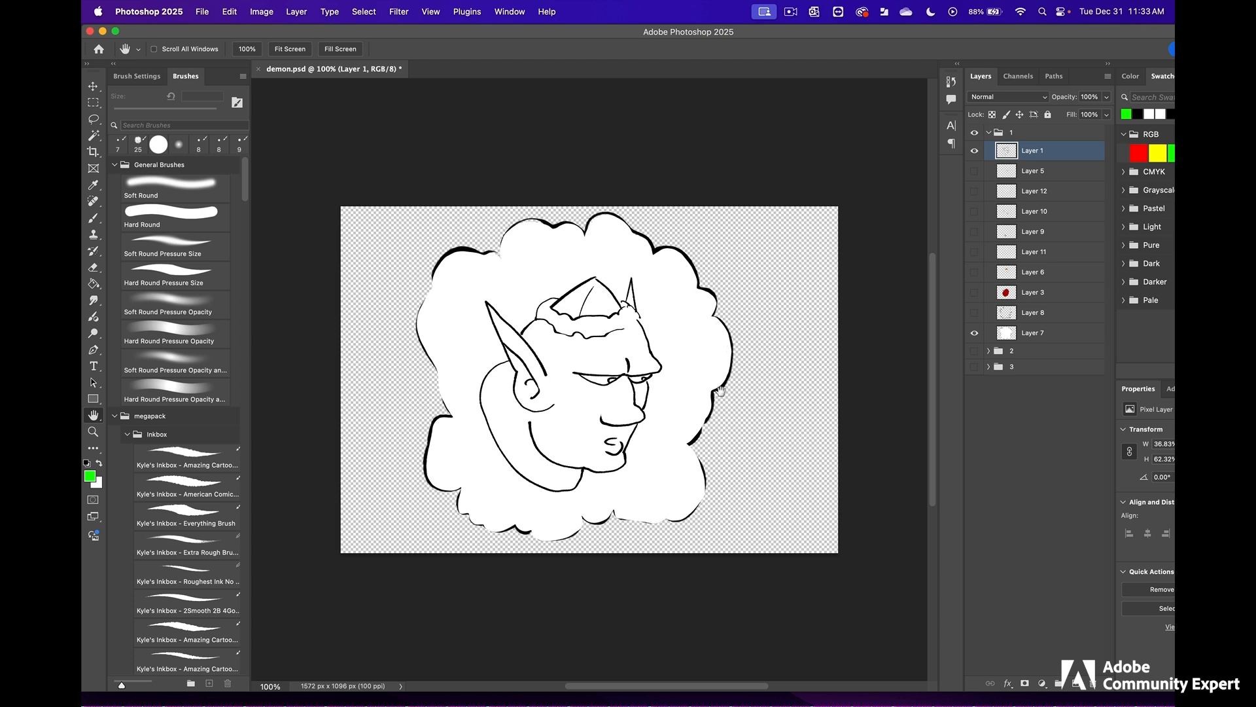
click(974, 313)
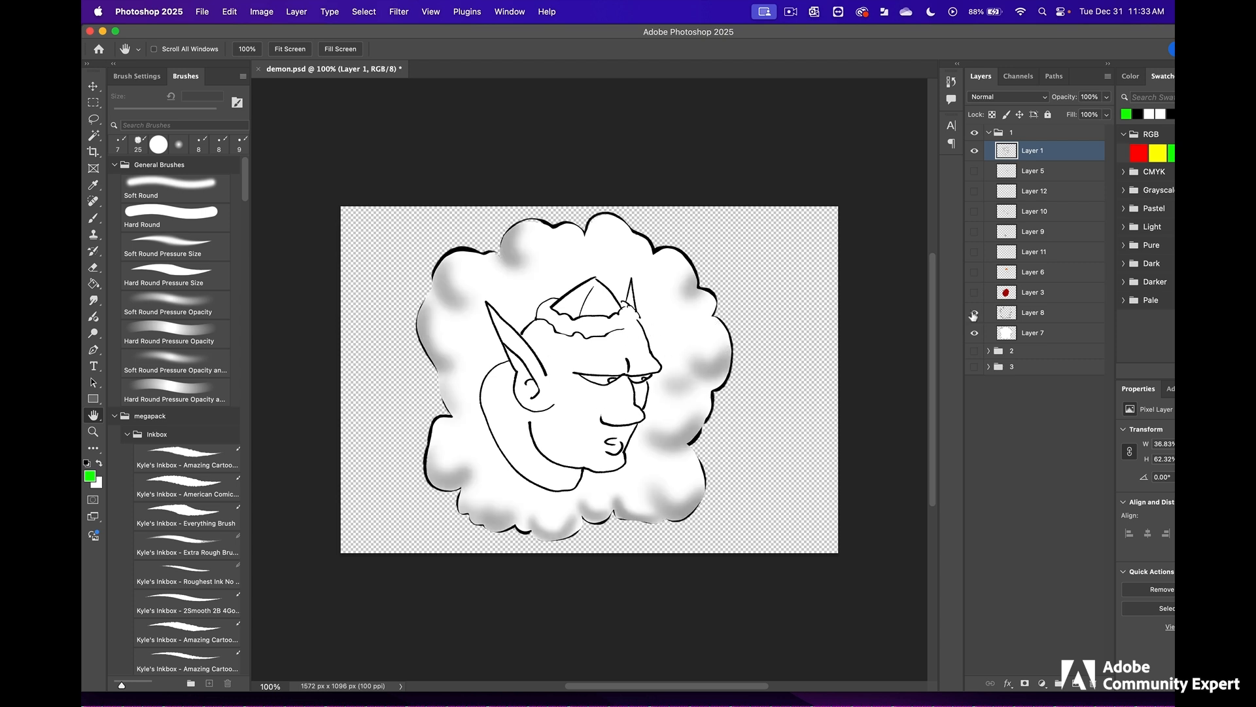
click(1024, 313)
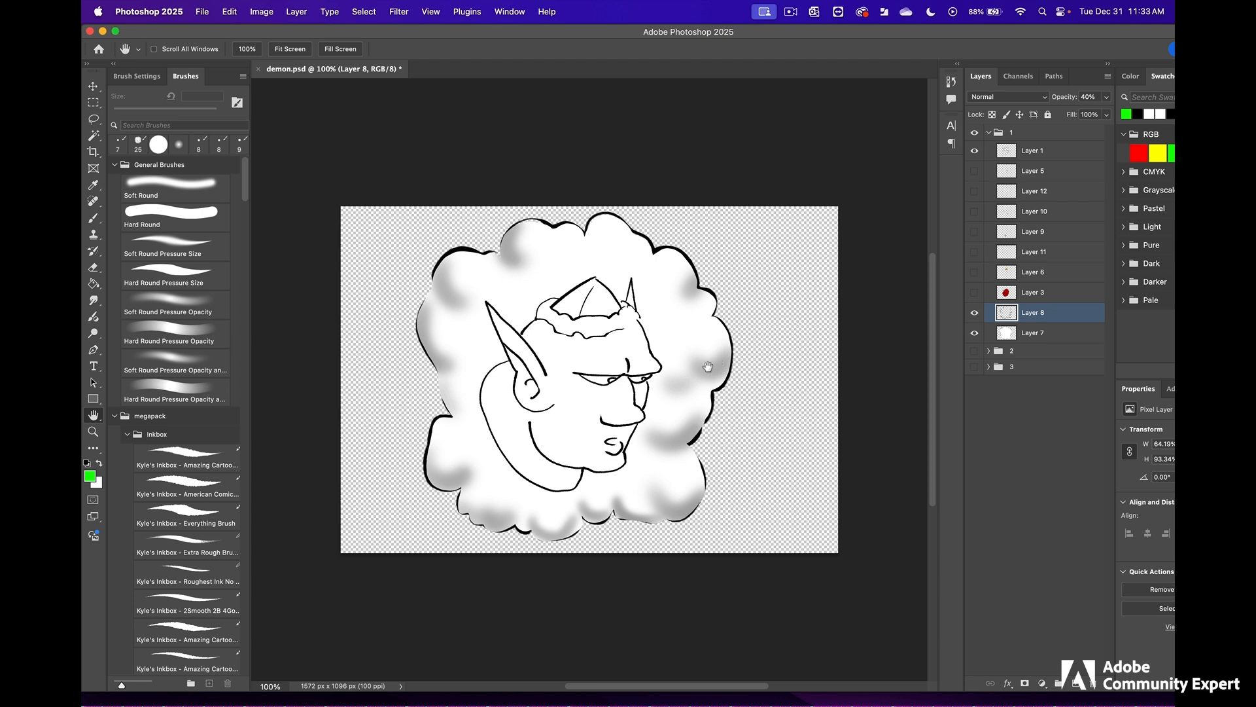
click(1106, 97)
mouse_move(1070, 114)
mouse_down()
mouse_move(1106, 112)
mouse_move(1071, 115)
mouse_up()
- Show the colour and shading Layers 3, 6, 11, 9, 10 and 12 in turn, and collapse group 1
click(1007, 292)
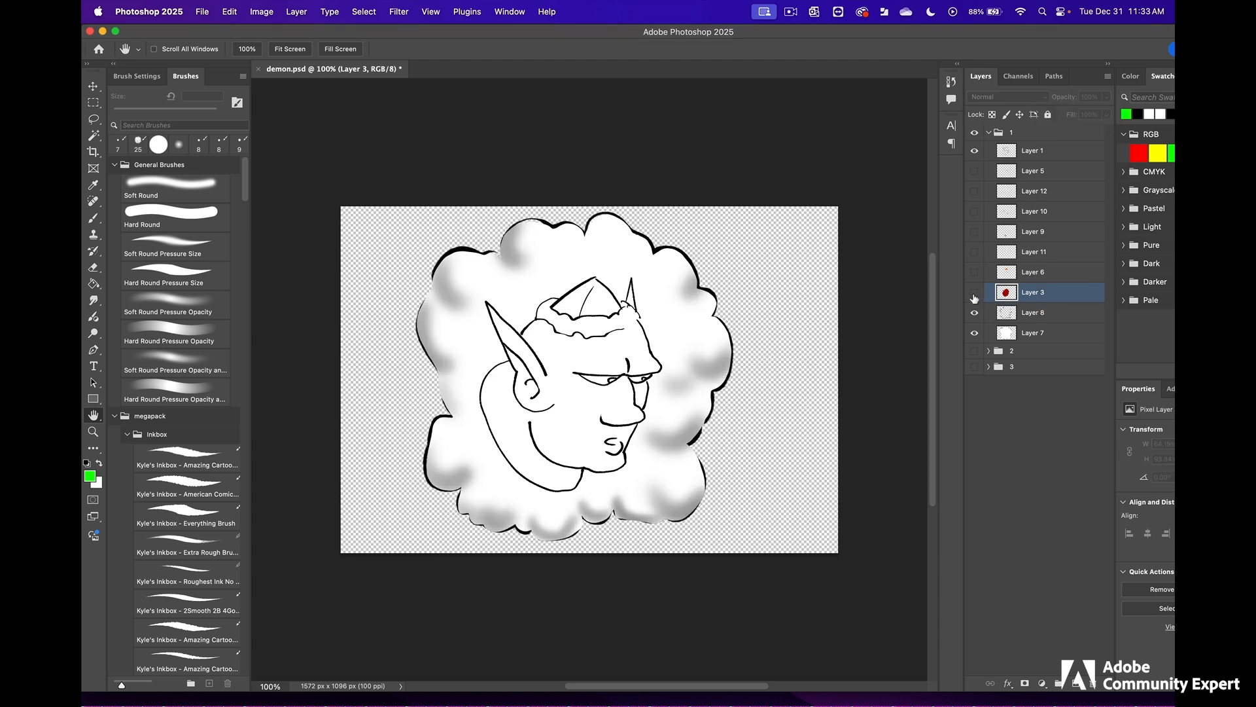
click(975, 293)
click(974, 273)
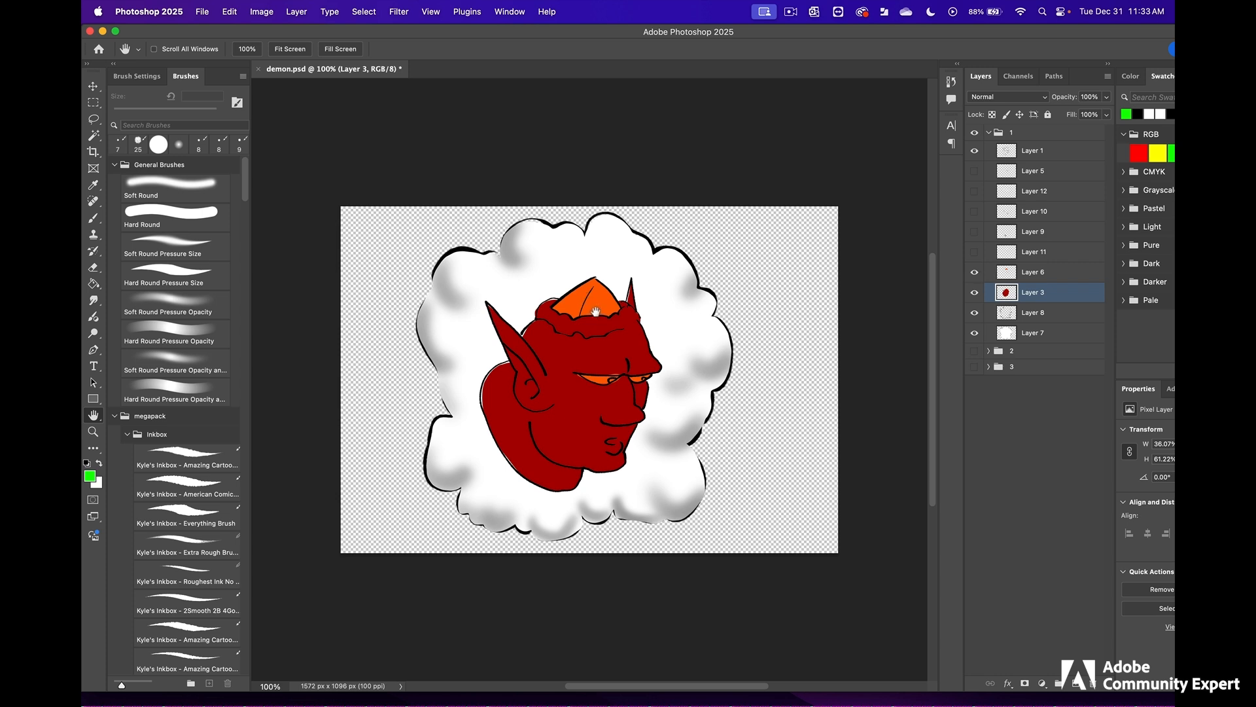
click(974, 253)
click(974, 231)
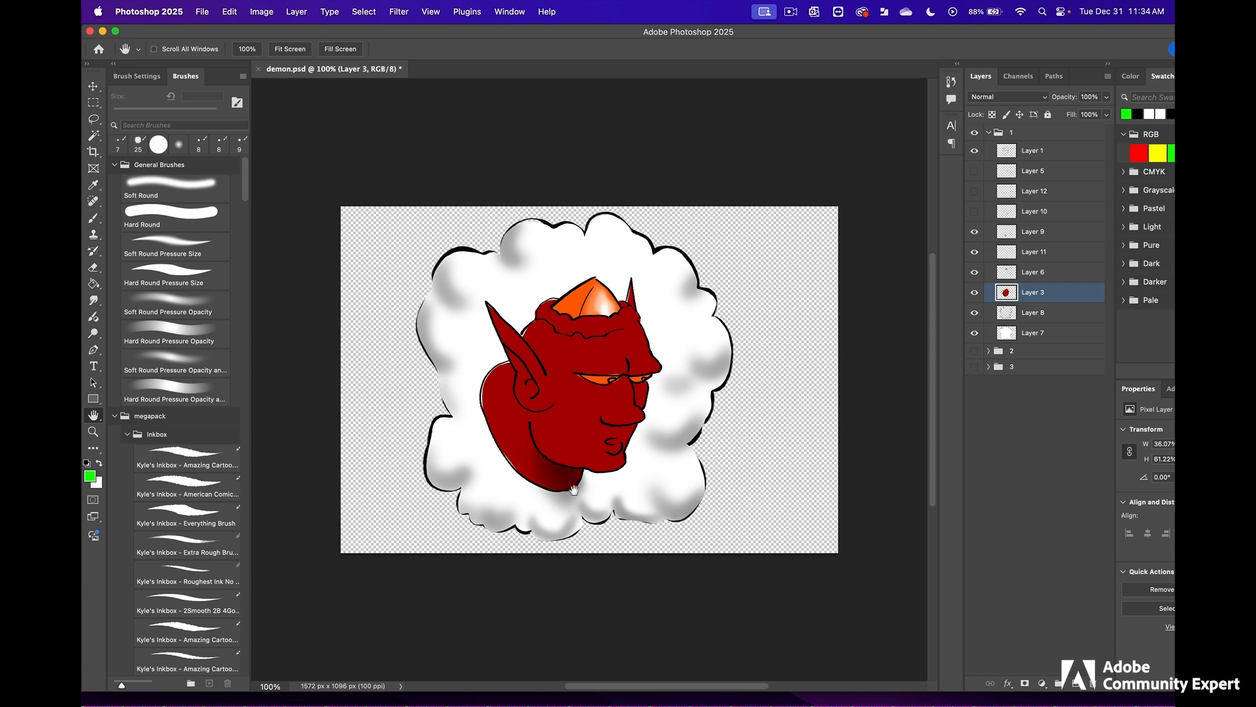
click(974, 212)
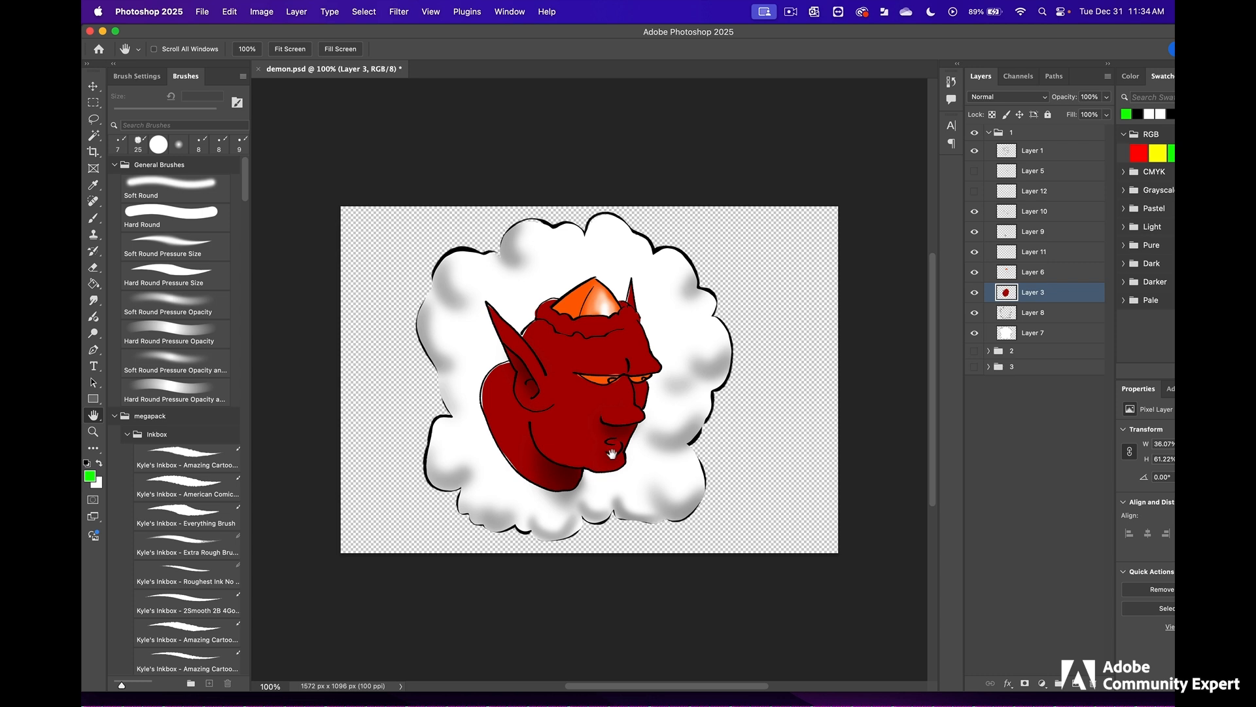
click(974, 191)
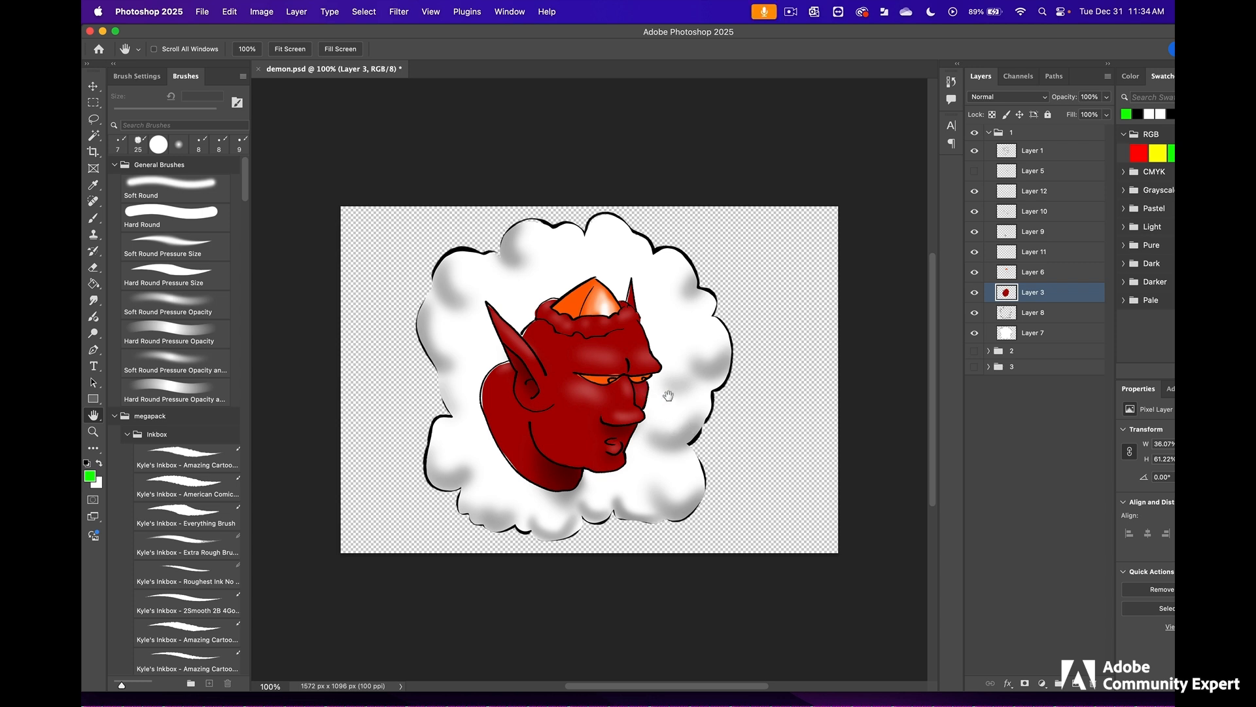
click(989, 133)
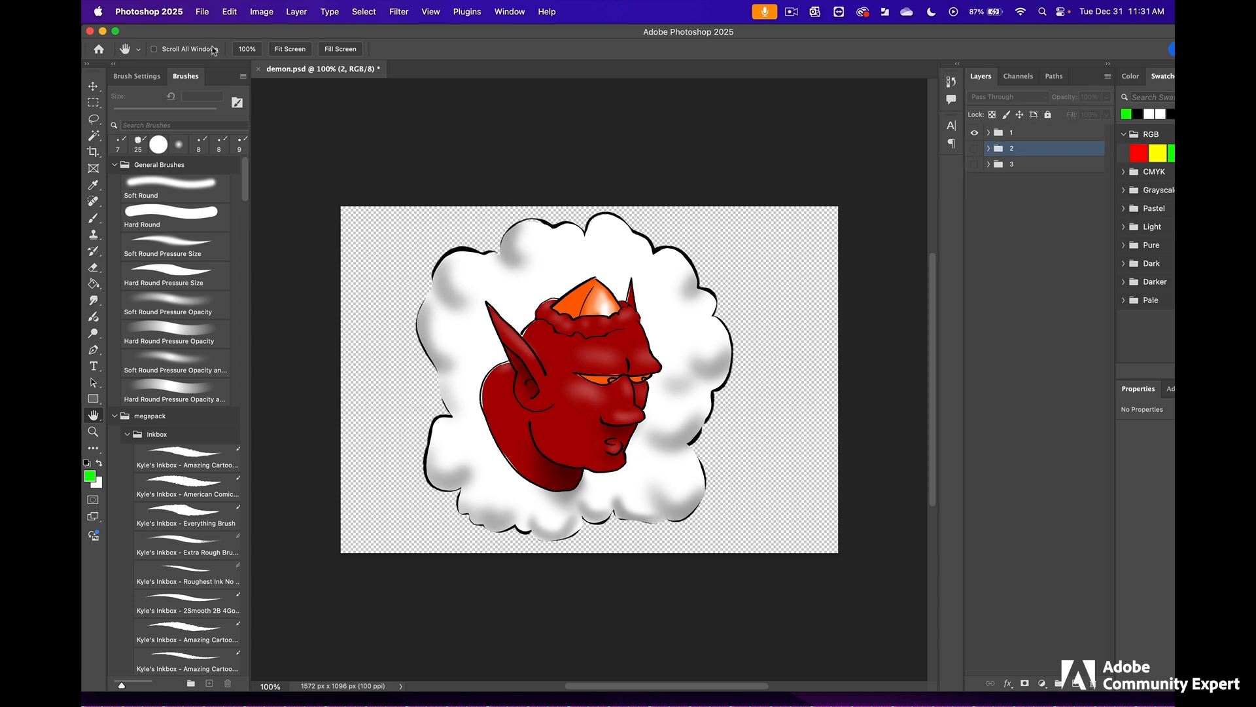
- Quick export the group 1 pose as a PNG named demon1.png into the visuals folder inside assets
click(202, 12)
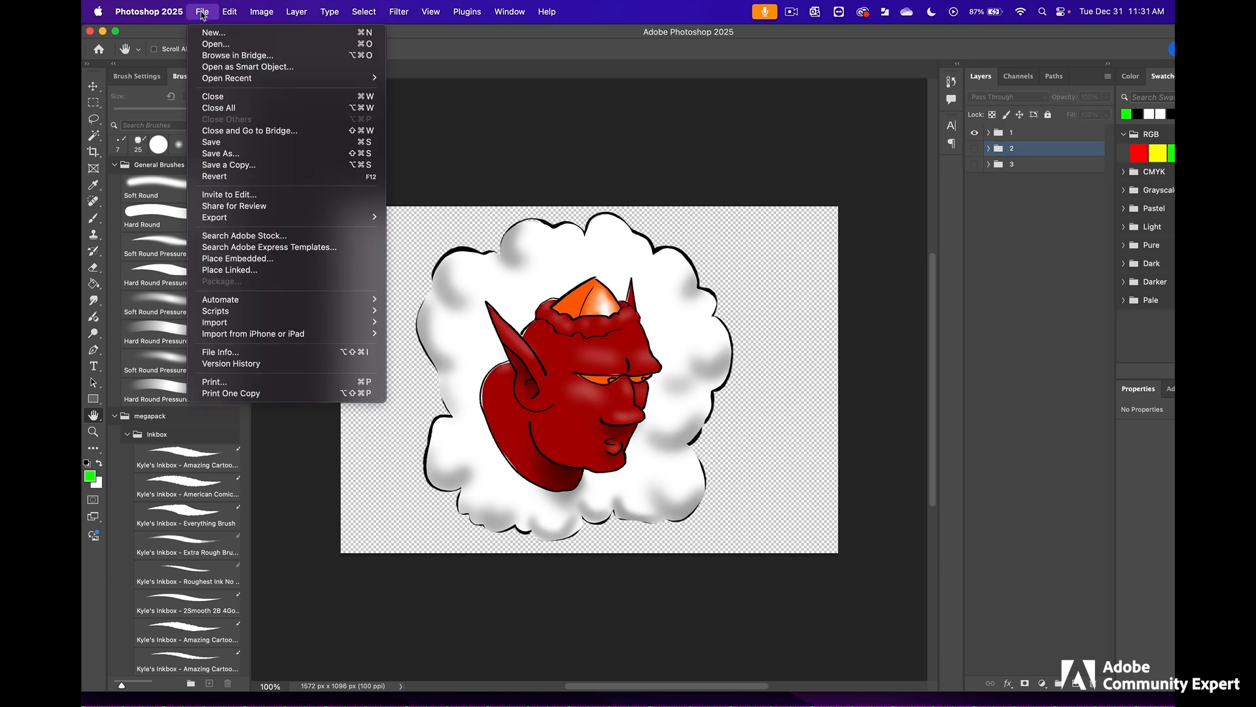
mouse_move(366, 217)
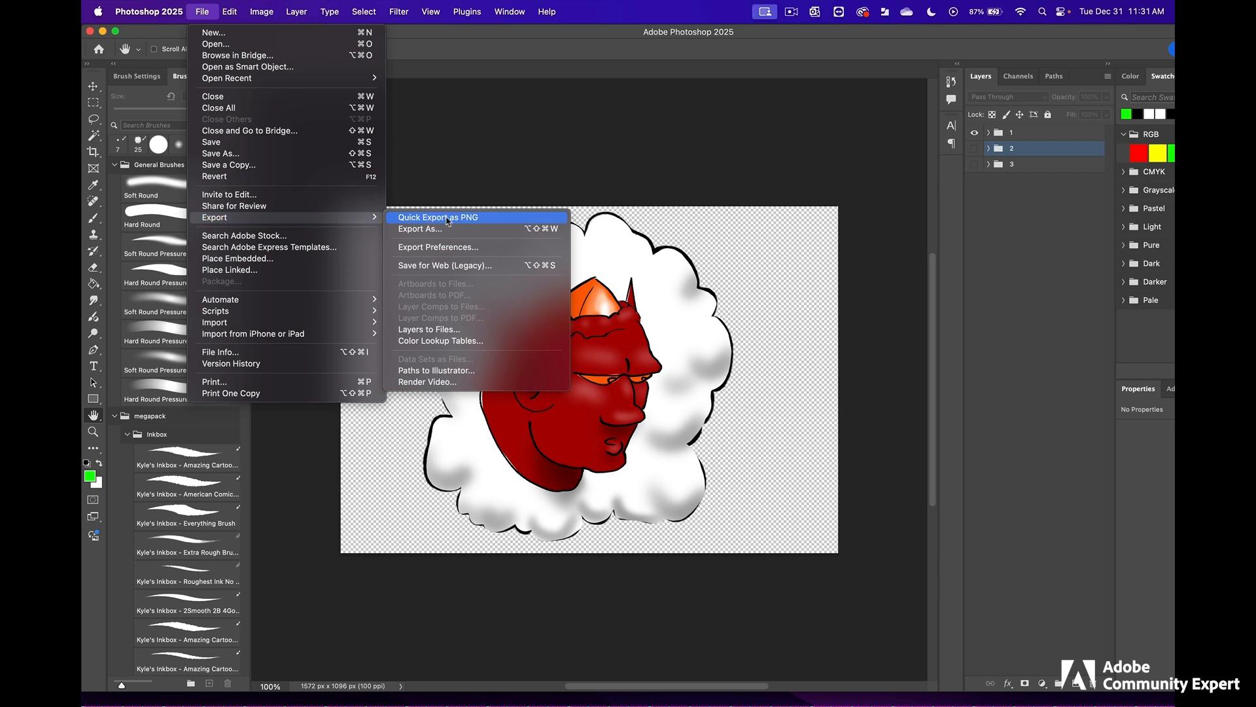
click(490, 219)
click(443, 308)
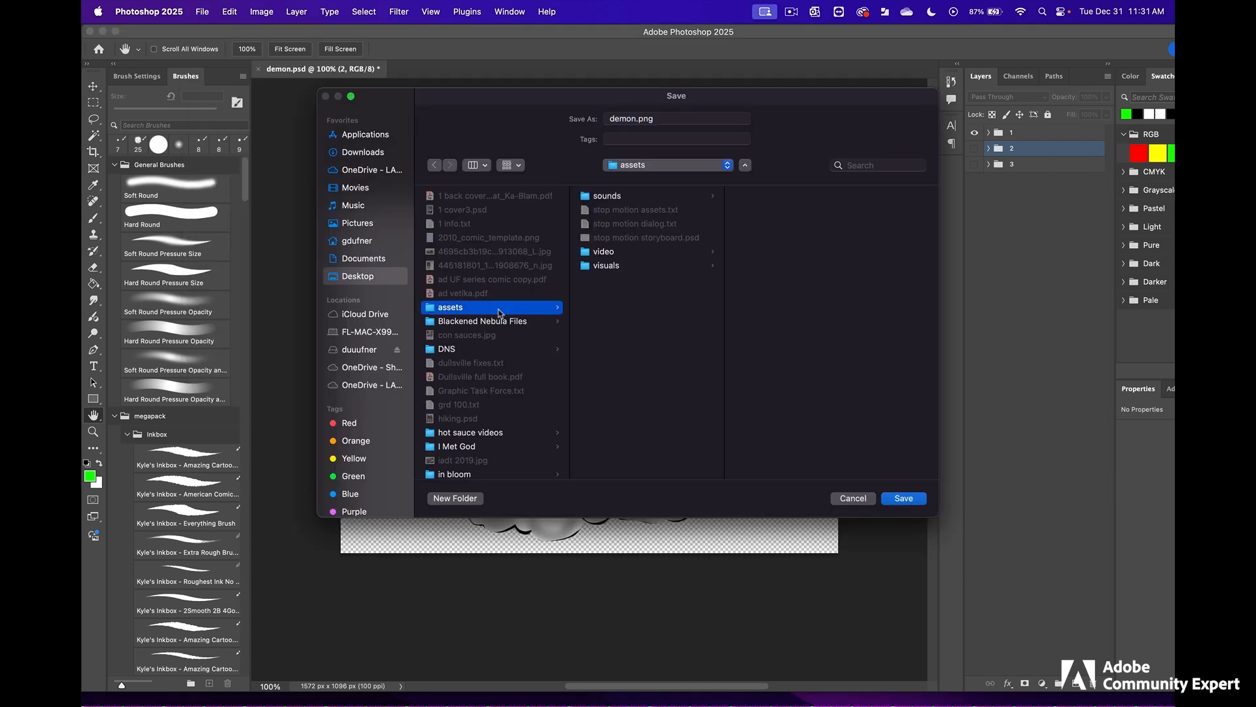
click(609, 267)
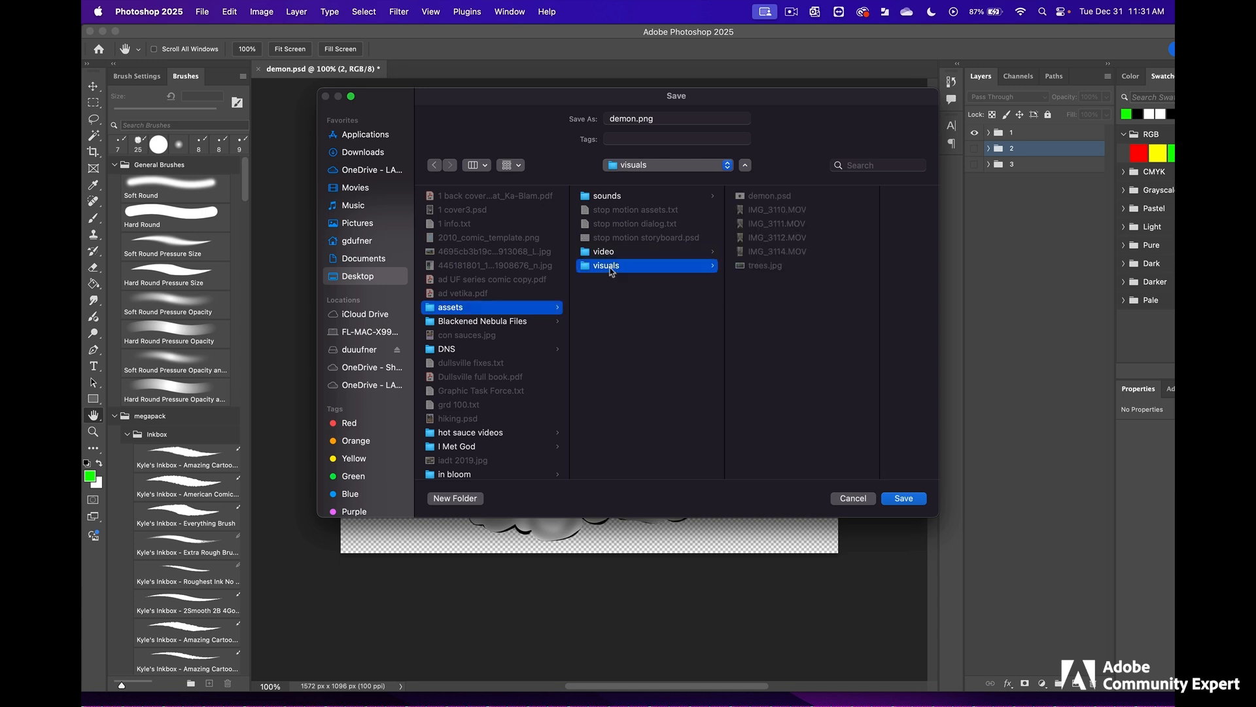
click(633, 119)
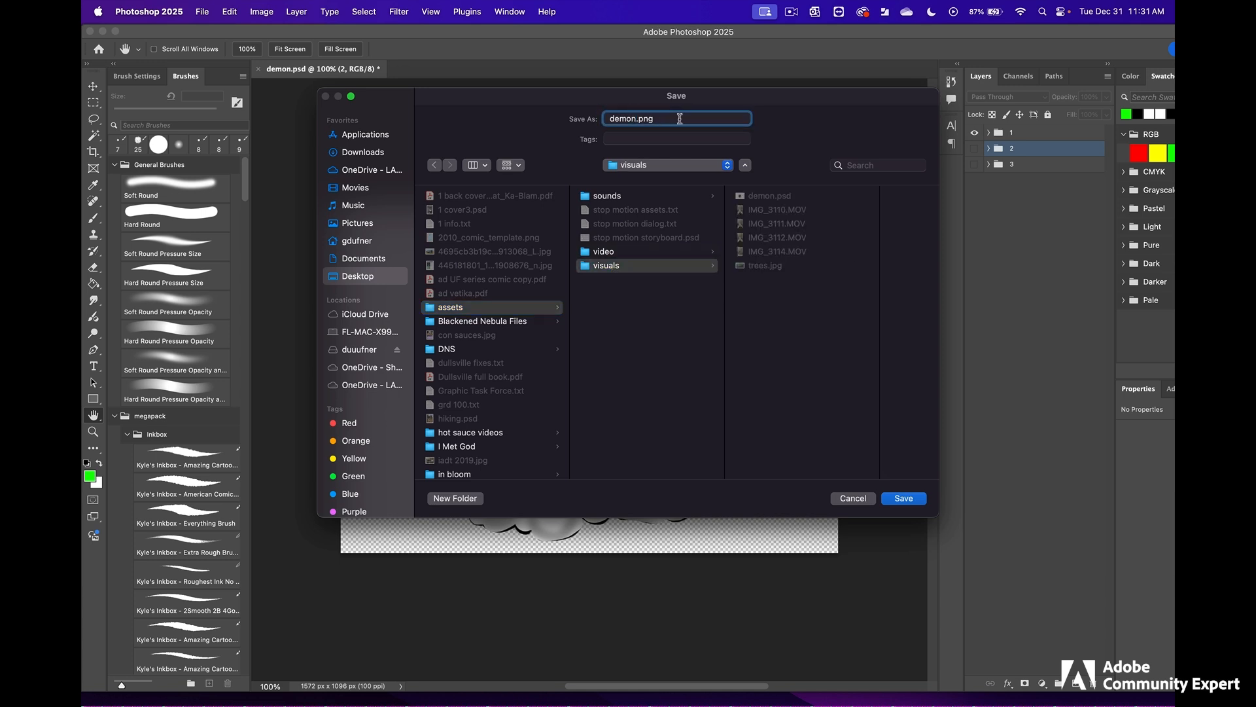
click(905, 500)
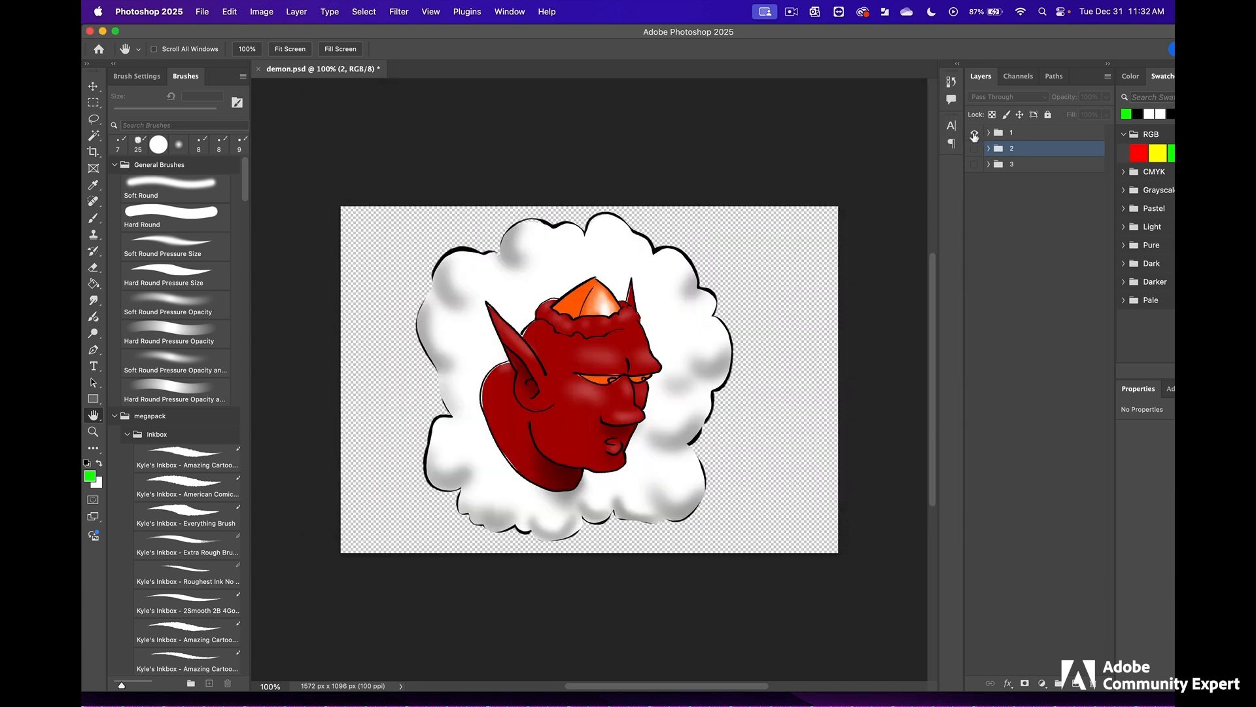
- Make group 2 the only visible group and quick export it as demon2.png into the visuals folder
click(974, 133)
click(975, 149)
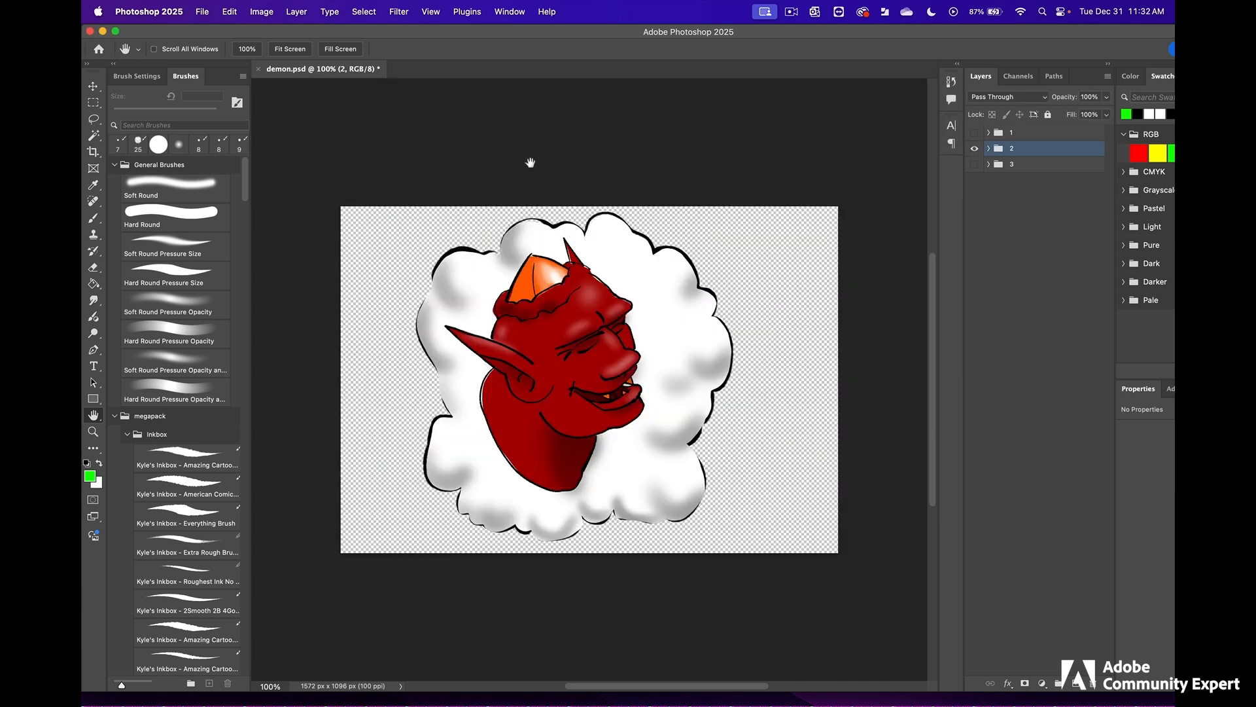
click(202, 13)
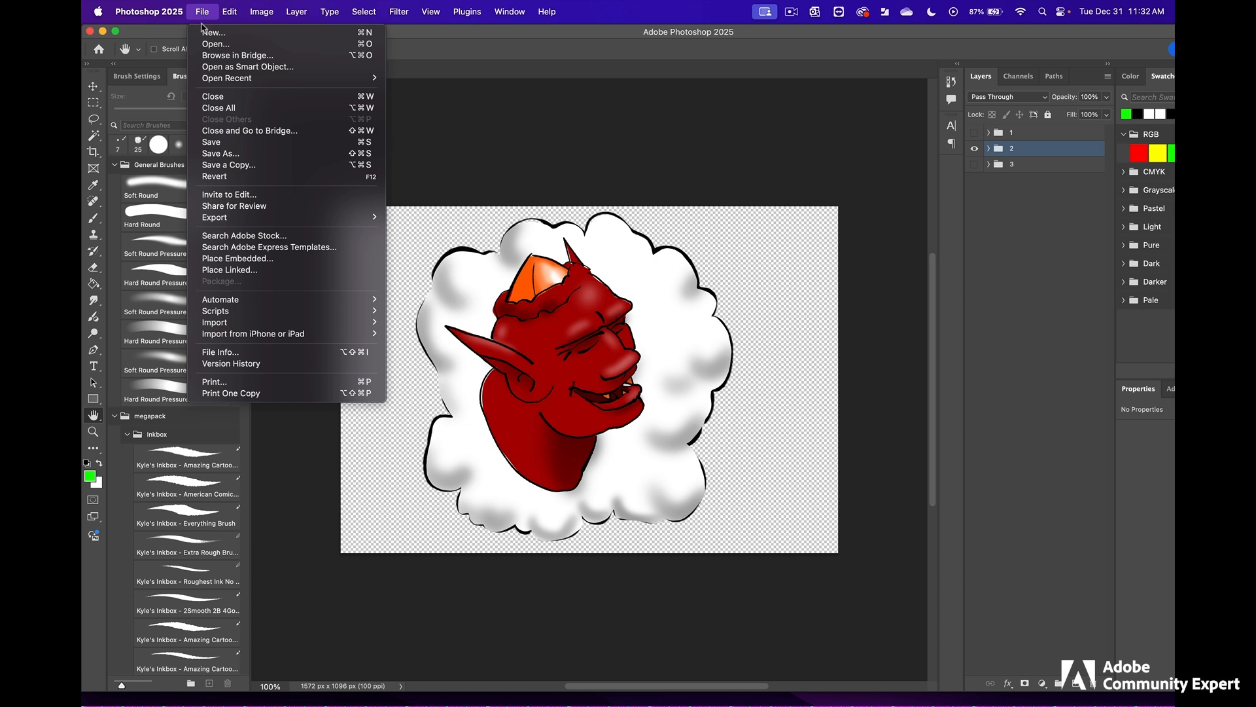
mouse_move(356, 218)
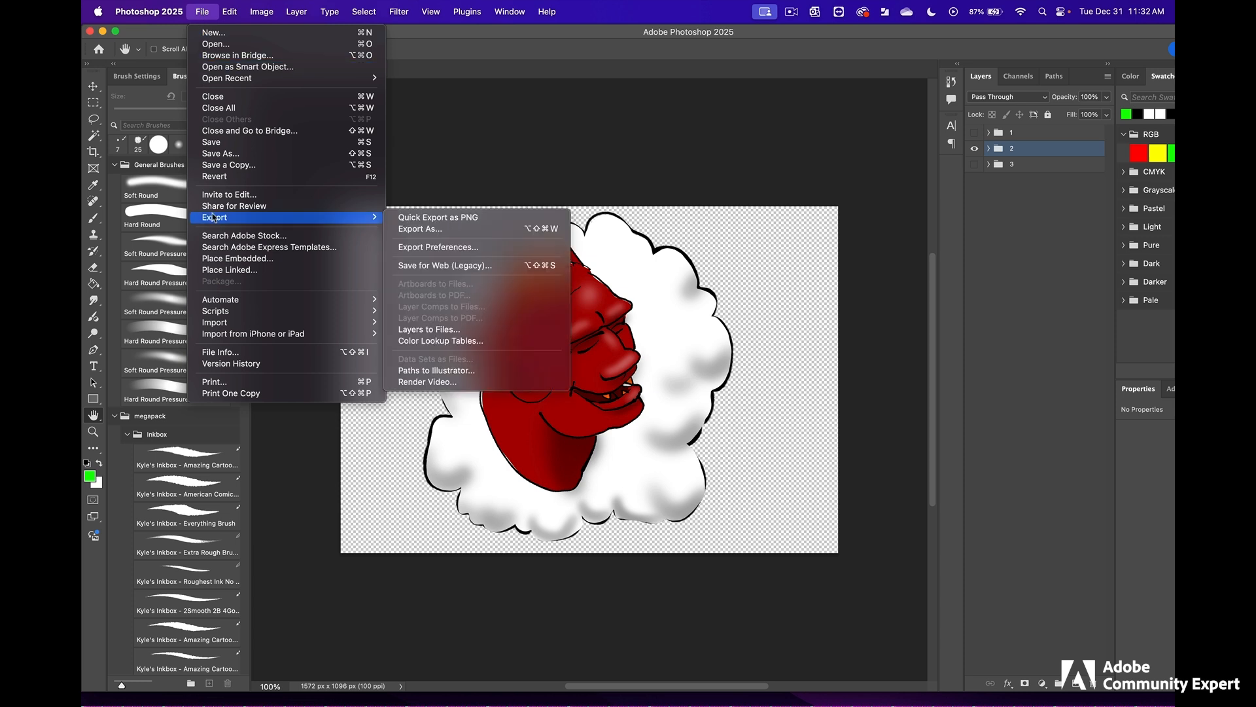
click(499, 218)
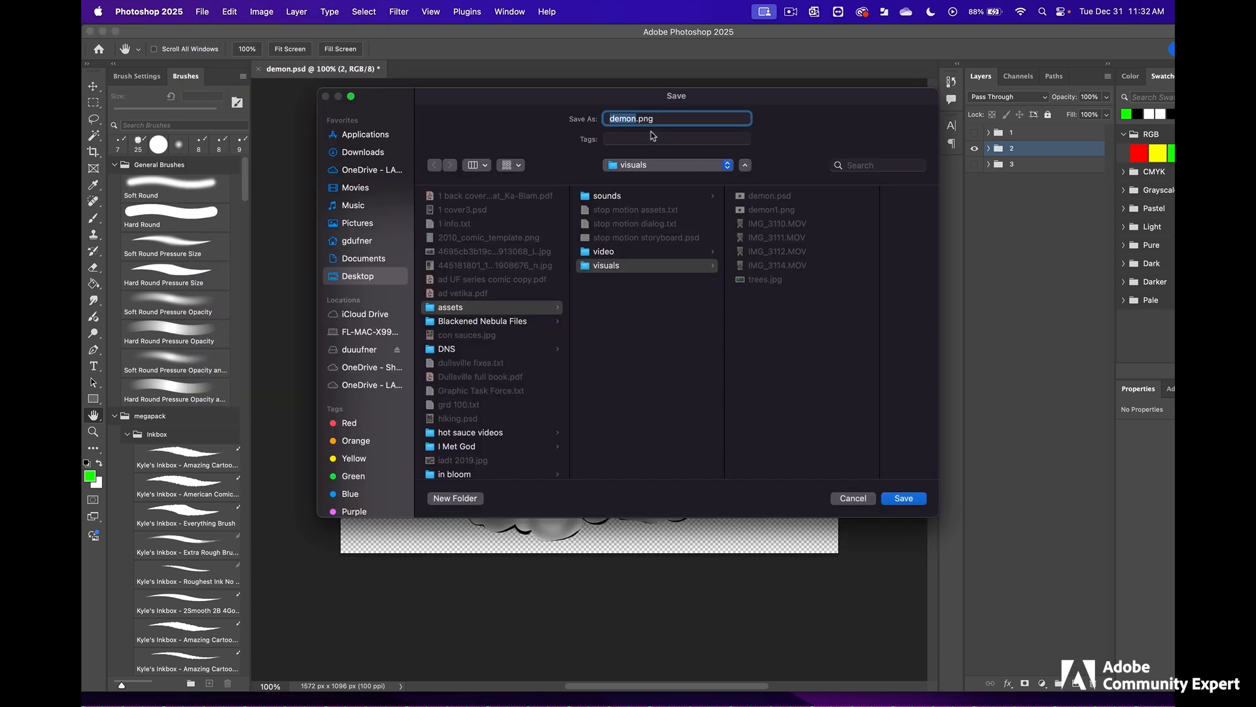
click(635, 119)
text(2)
click(914, 500)
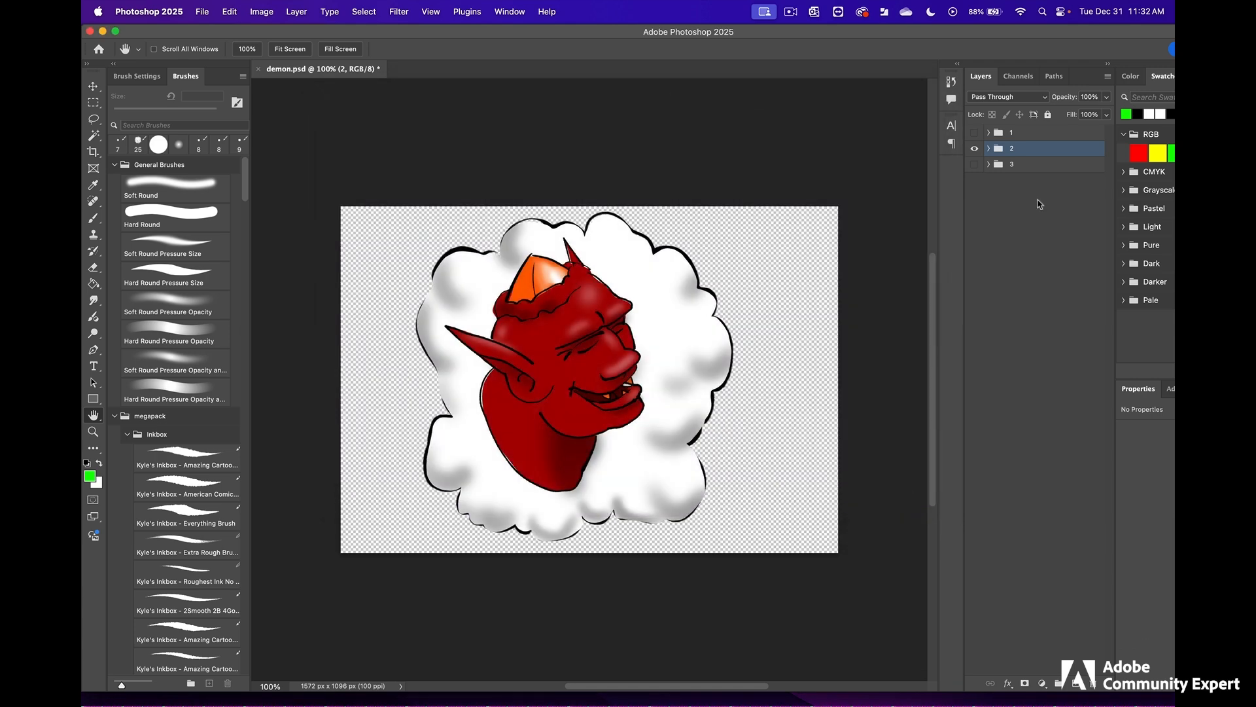
- Make group 3 the only visible group and quick export it as demon3.png into the visuals folder
click(974, 150)
click(974, 165)
click(202, 12)
mouse_move(339, 218)
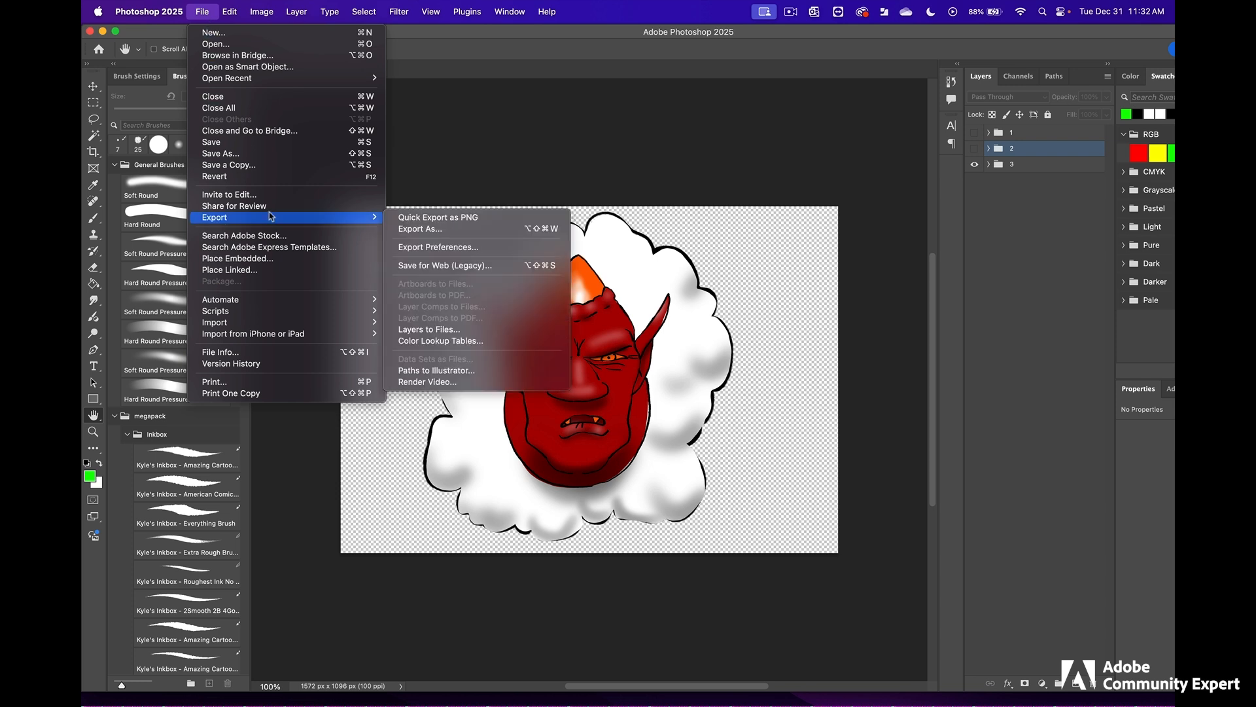
click(453, 222)
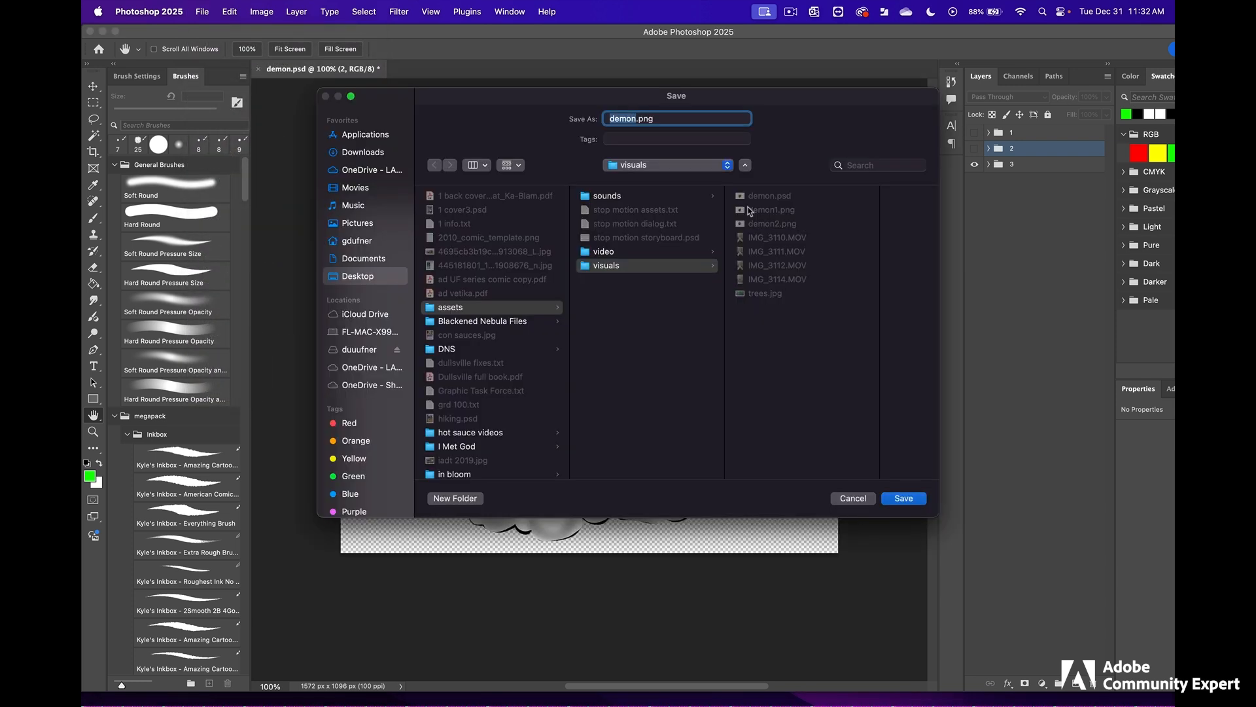
click(633, 120)
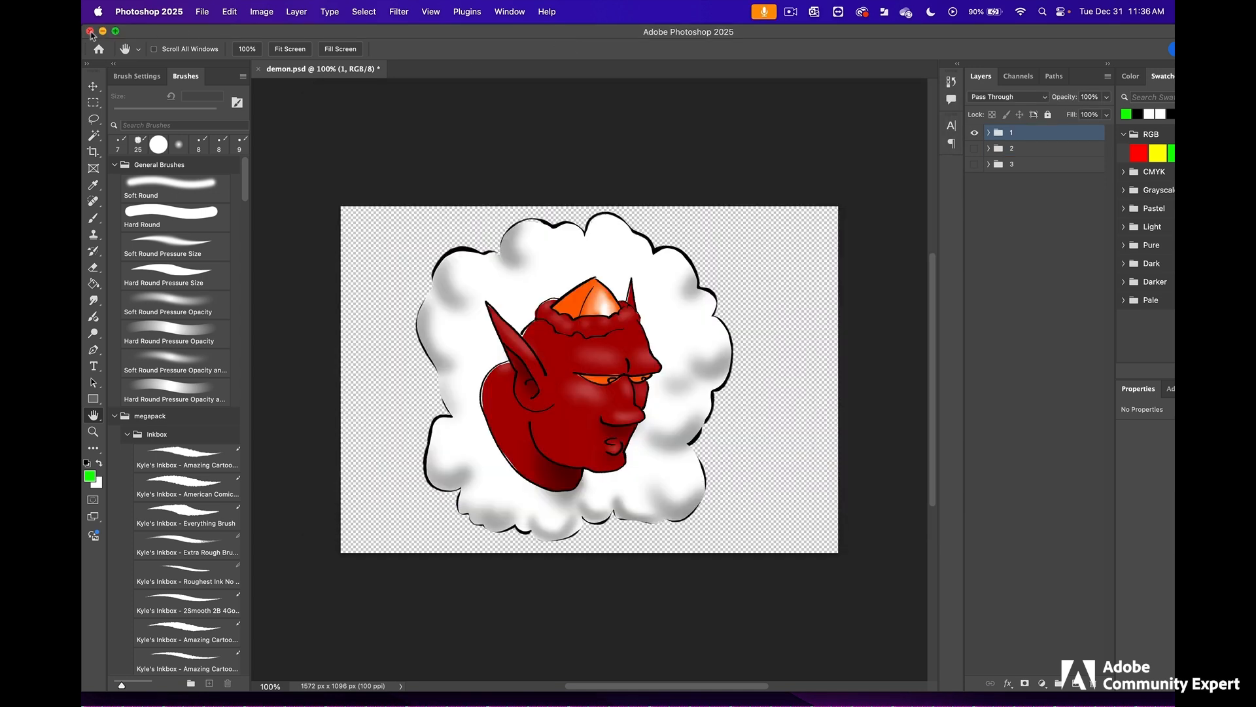
- Close demon.psd without saving its changes and switch back to the Premiere Pro project
click(90, 32)
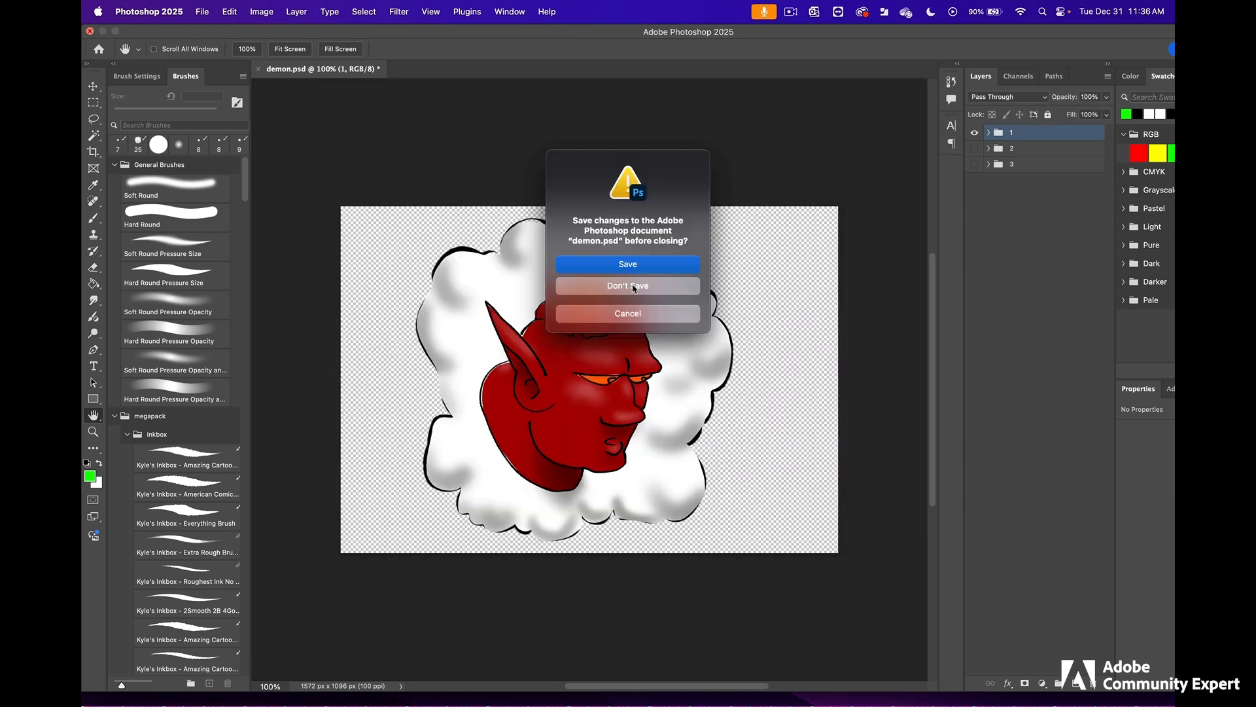
click(634, 286)
click(647, 664)
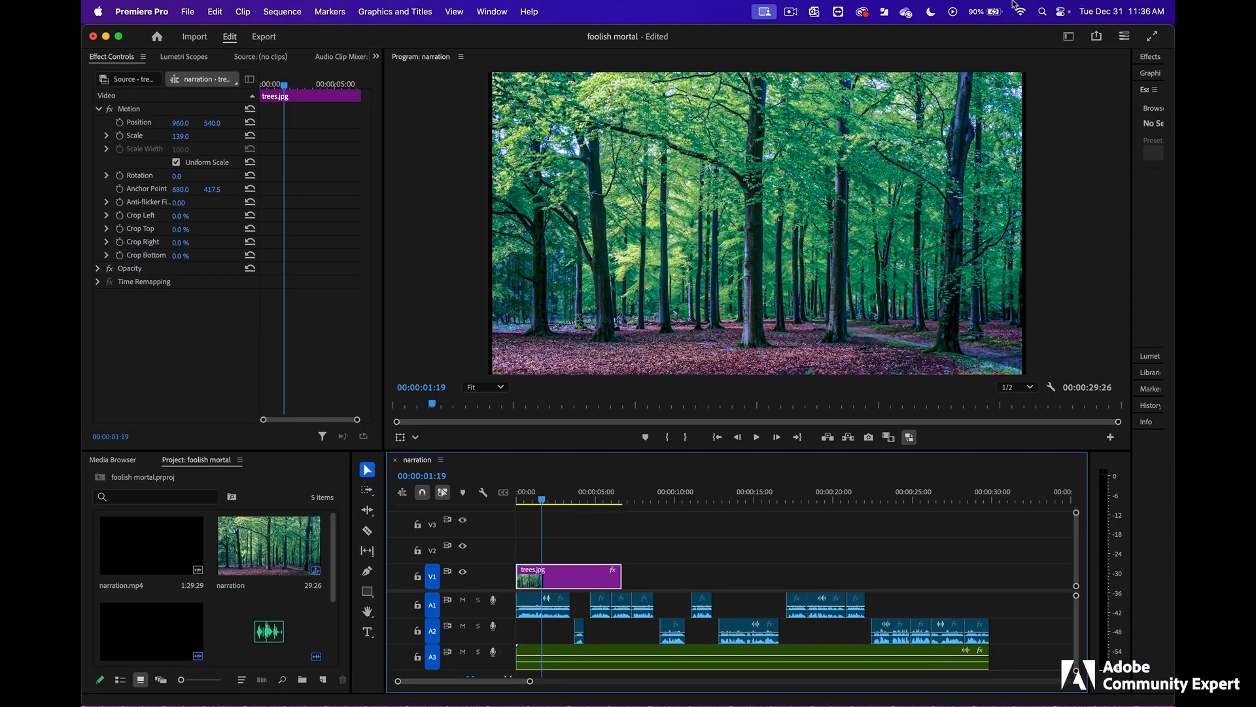
- Add demon1.png, demon2.png and demon3.png from the visuals folder to track V2 of the narration sequence
drag(1013, 42, 698, 34)
drag(924, 162, 1014, 117)
click(777, 289)
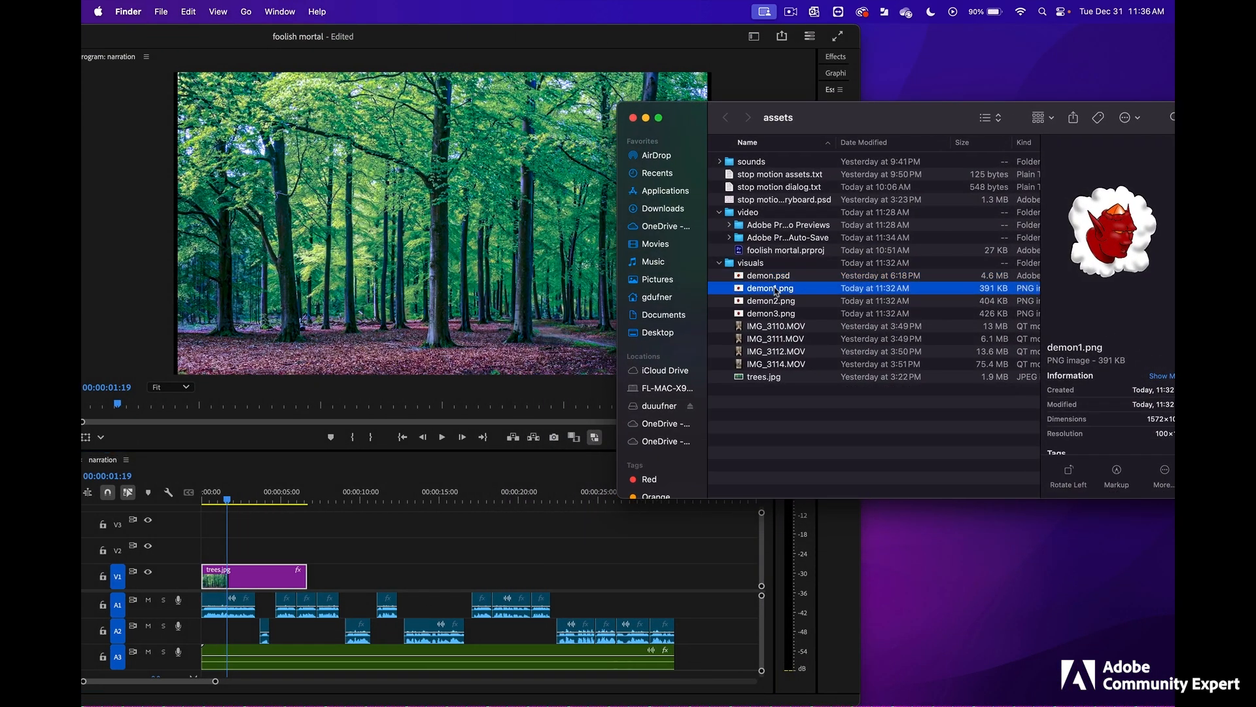
click(776, 302)
click(775, 315)
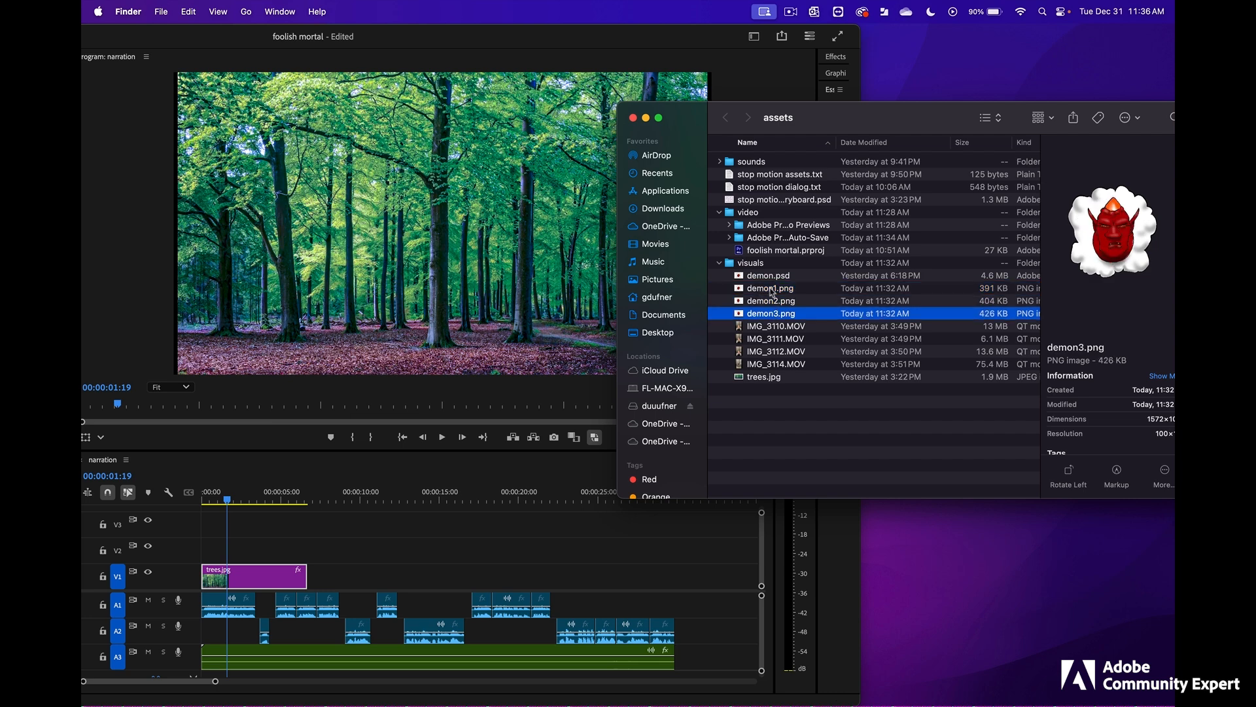
shift+click(770, 290)
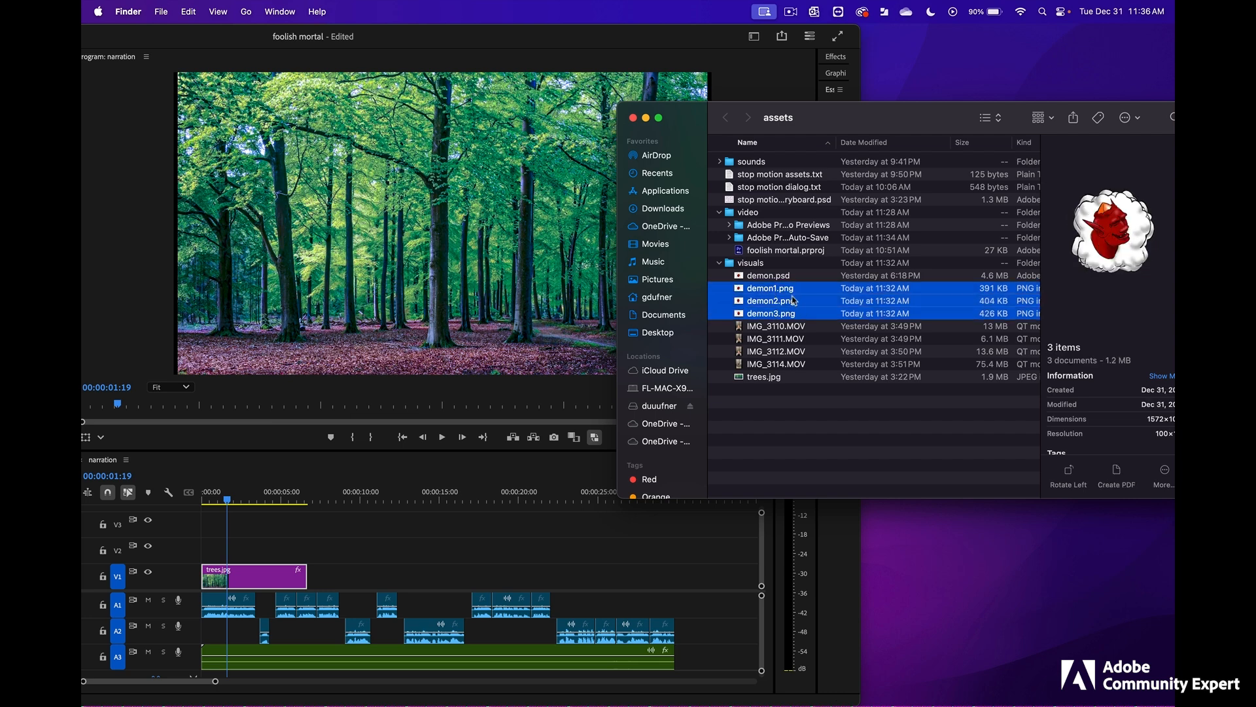
drag(770, 306, 366, 541)
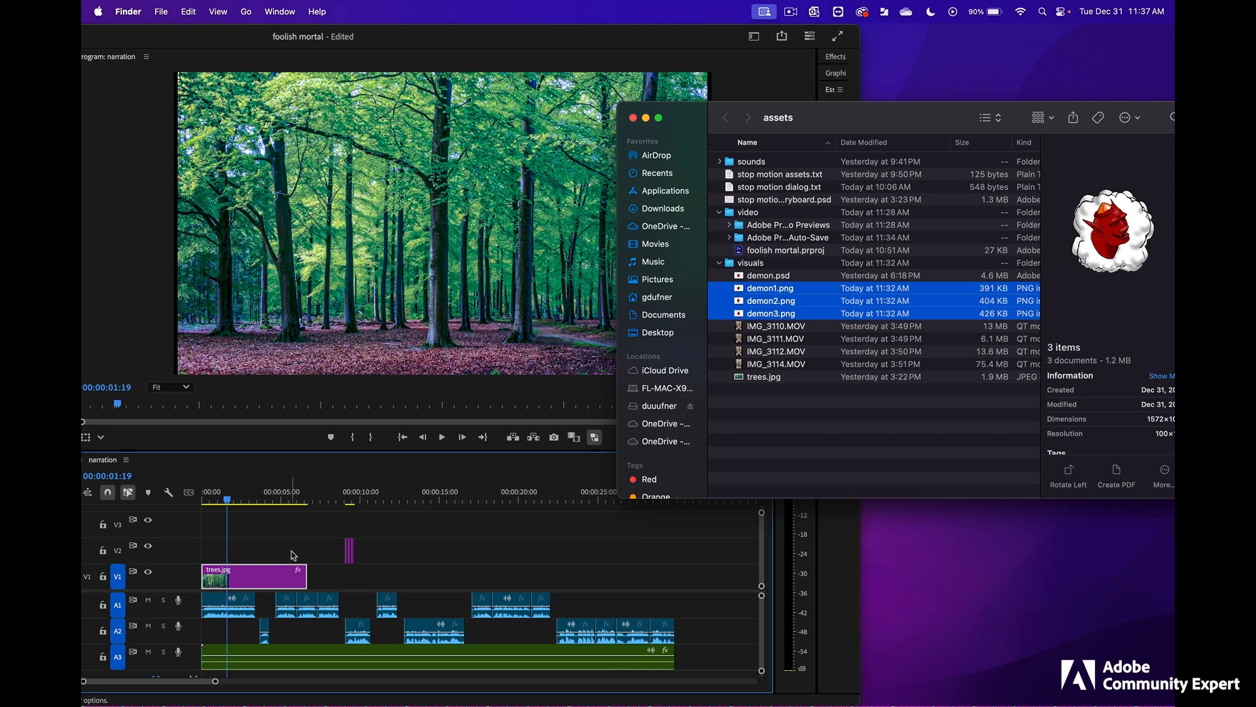
double_click(495, 38)
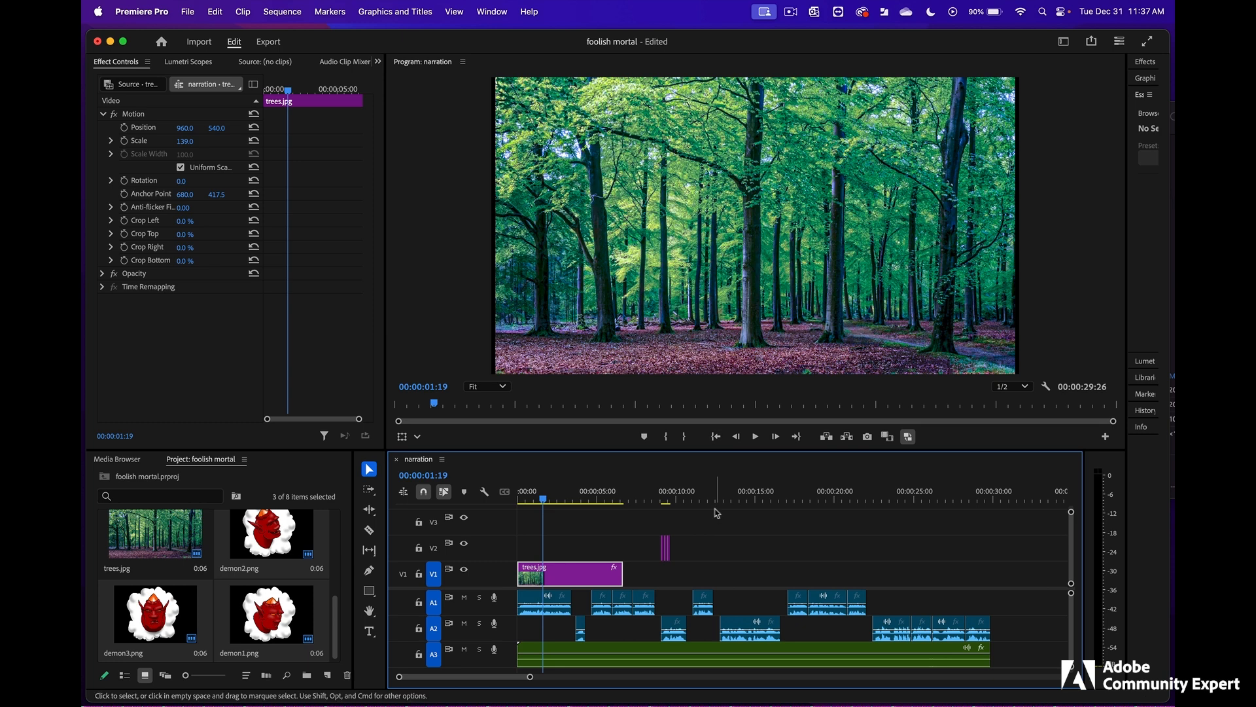
- Move demon1.png earlier on V2 above trees.jpg, apart from the other two demon clips, and lengthen it to 00:00:01:08
click(662, 500)
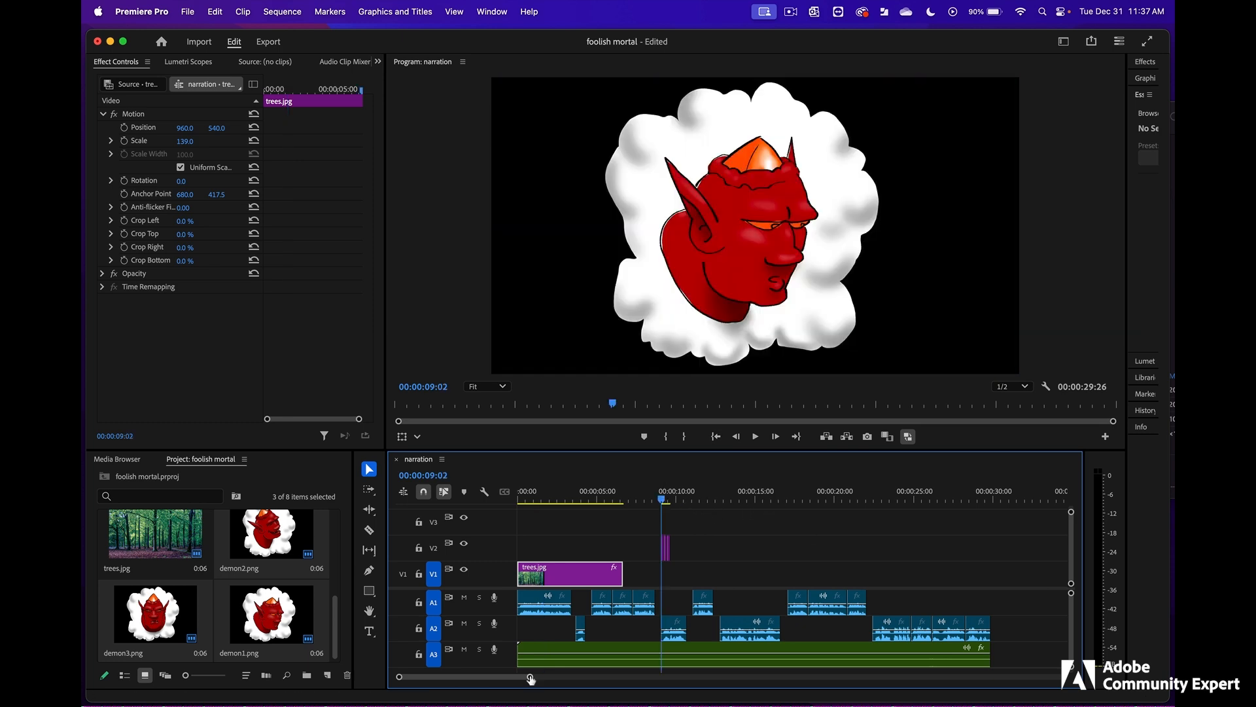
drag(531, 678, 501, 675)
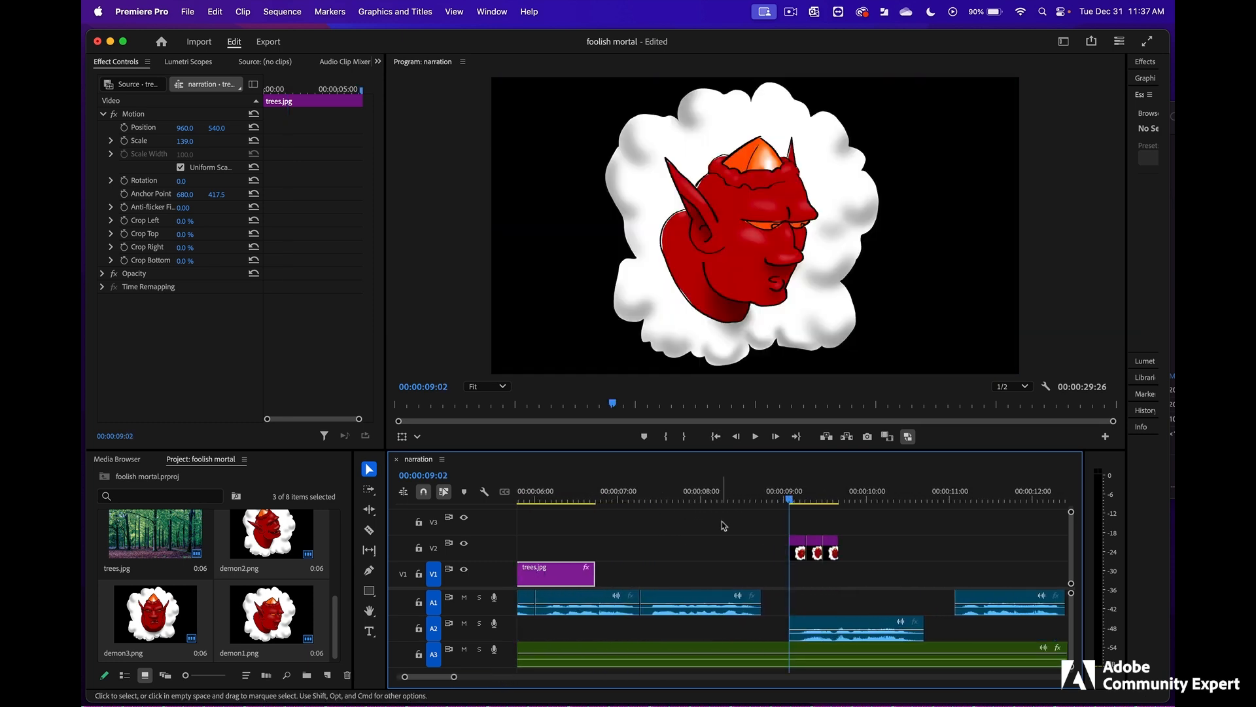
drag(800, 553, 738, 547)
click(684, 497)
scroll(897, 513, left, 6)
scroll(992, 526, right, 2)
click(731, 497)
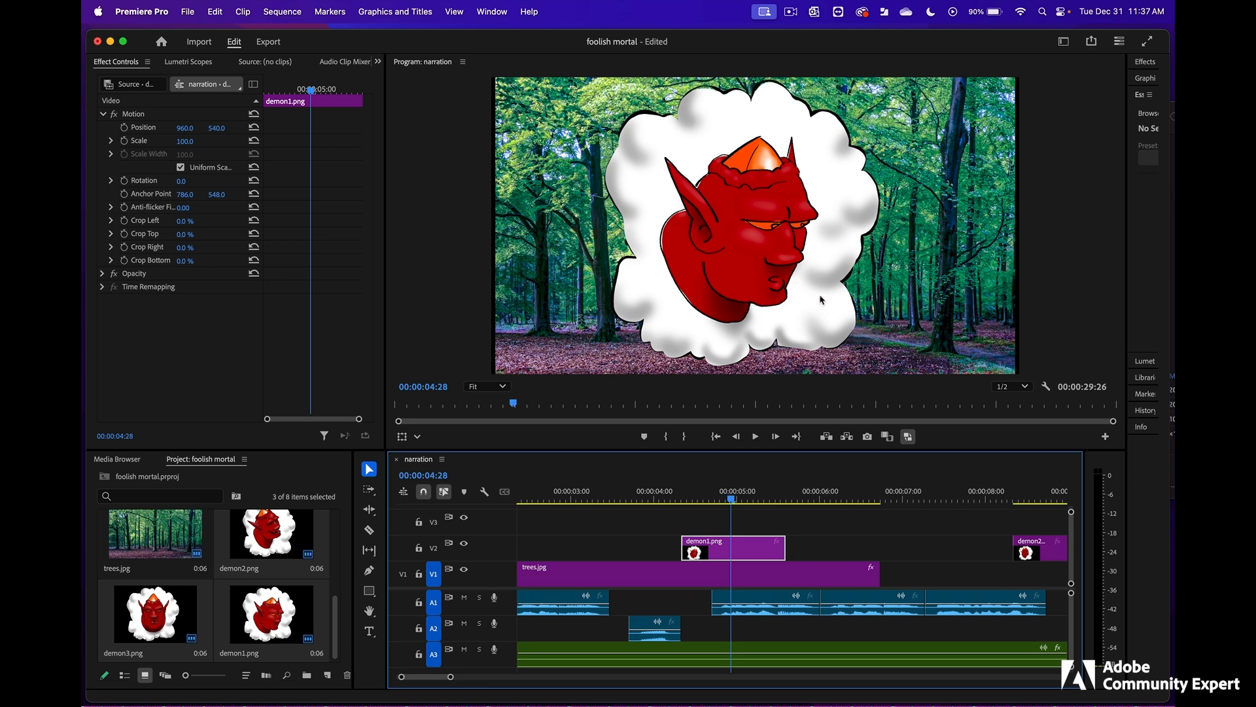
- Align the start of demon1.png on V2 with the start of the first A2 narration clip
scroll(820, 503, left, 3)
click(822, 498)
key(minus)
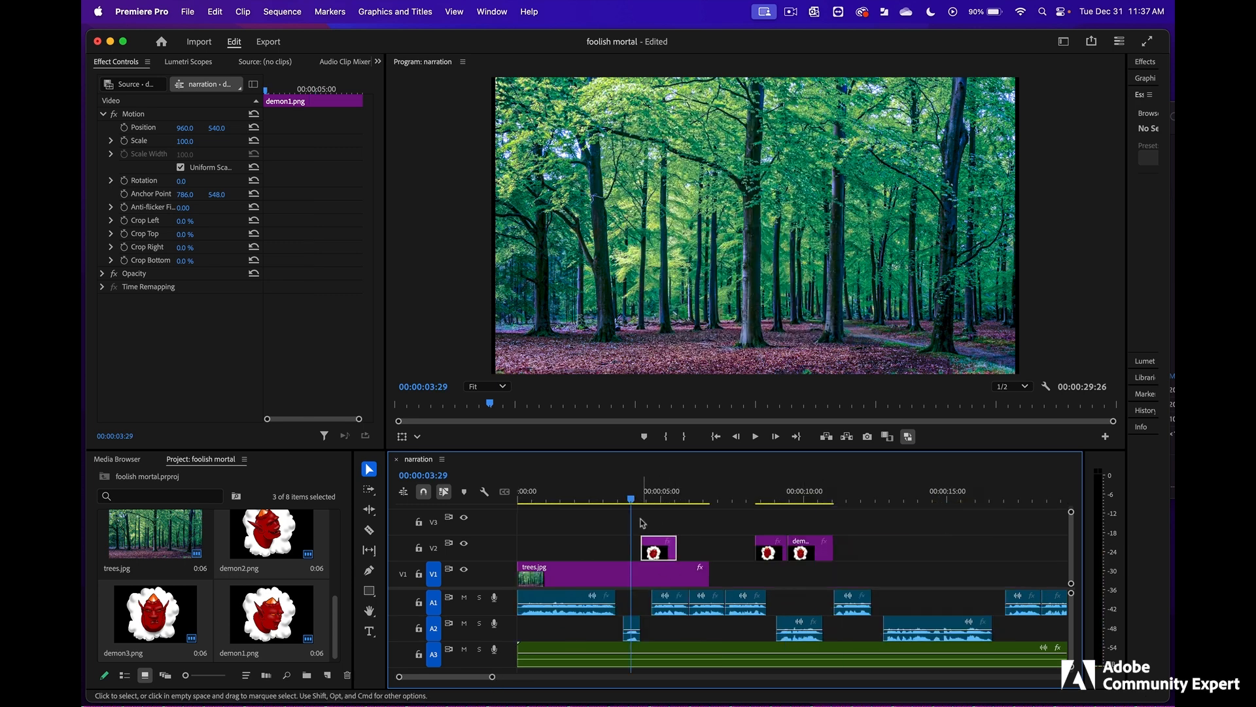
drag(633, 501, 631, 505)
drag(661, 552, 643, 552)
drag(492, 677, 528, 679)
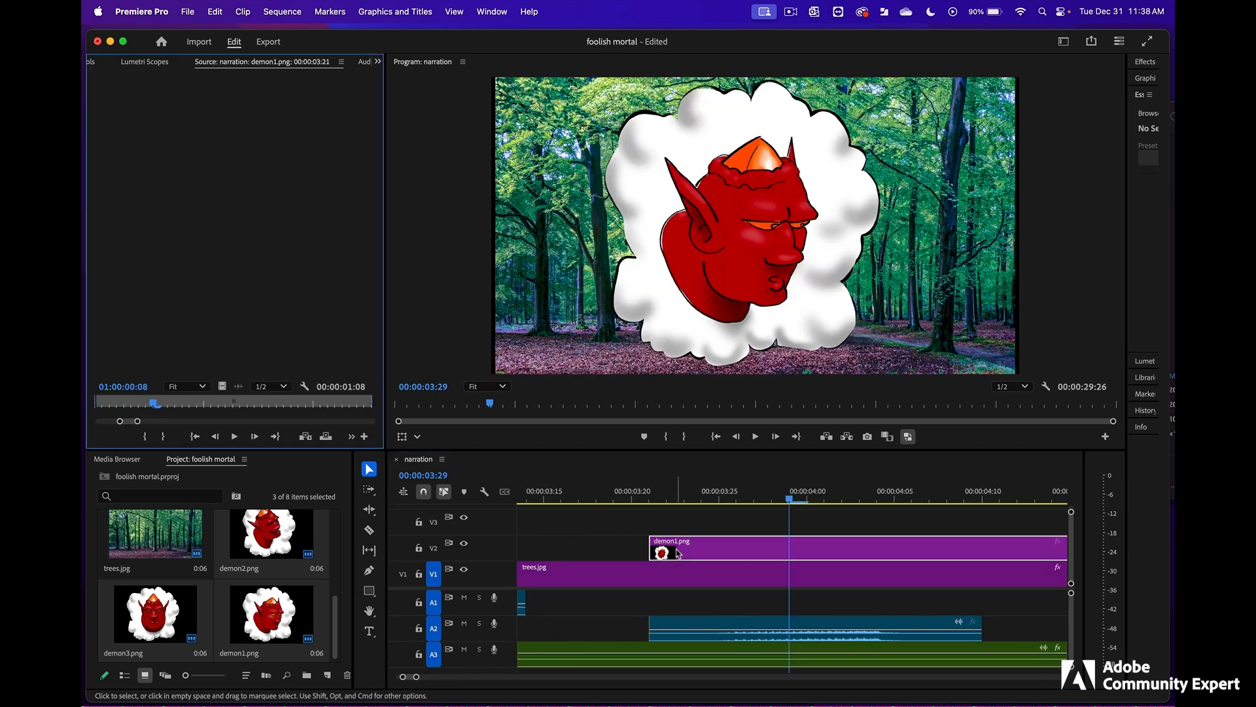
- Trim the end of demon1.png back to where the next A1 narration clip starts, giving it a one-second duration
drag(673, 551, 685, 555)
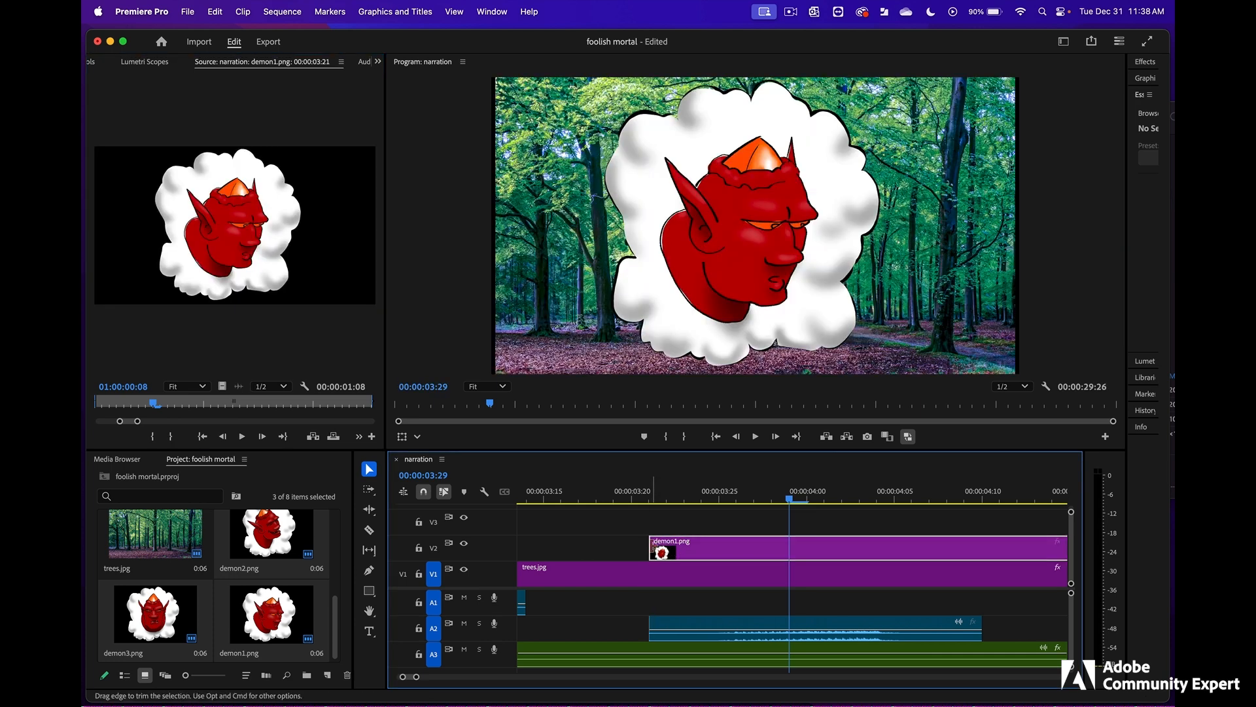
scroll(786, 576, right, 5)
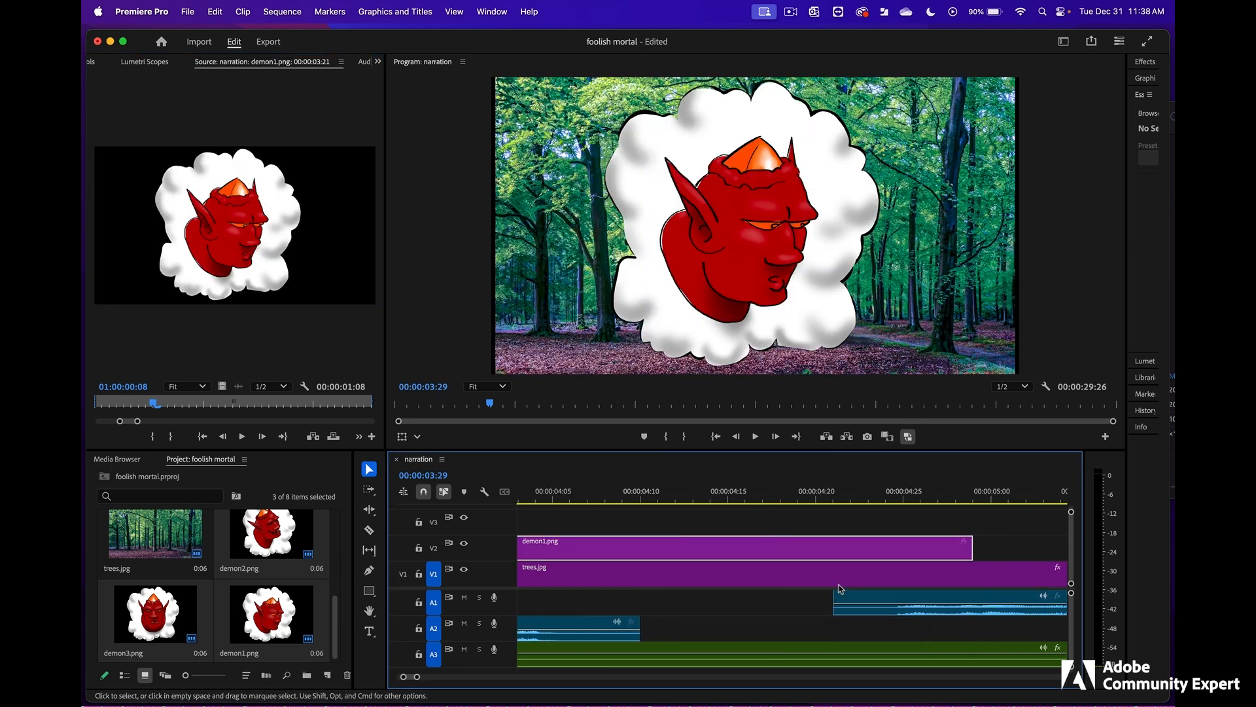
drag(966, 548, 832, 548)
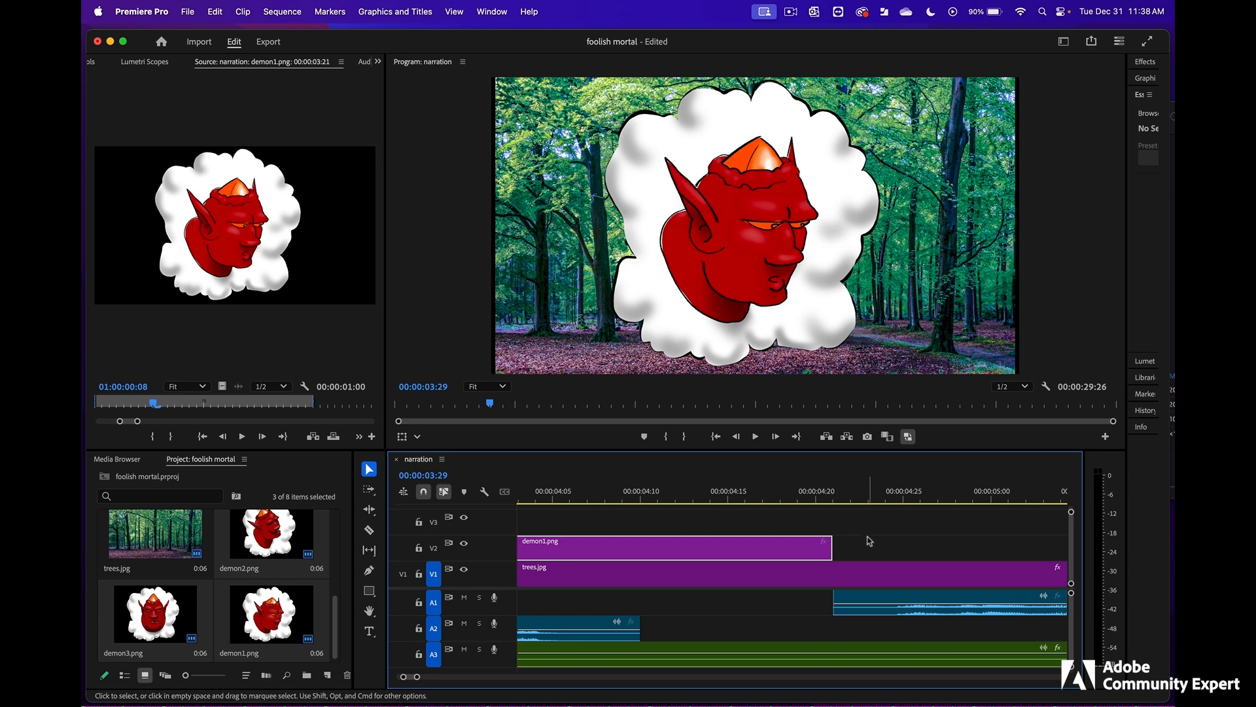
- Move demon2.png and demon3.png later on V2 and place a copy of demon1.png over the second A2 narration clip, extended to the next A1 clip
drag(417, 676, 489, 677)
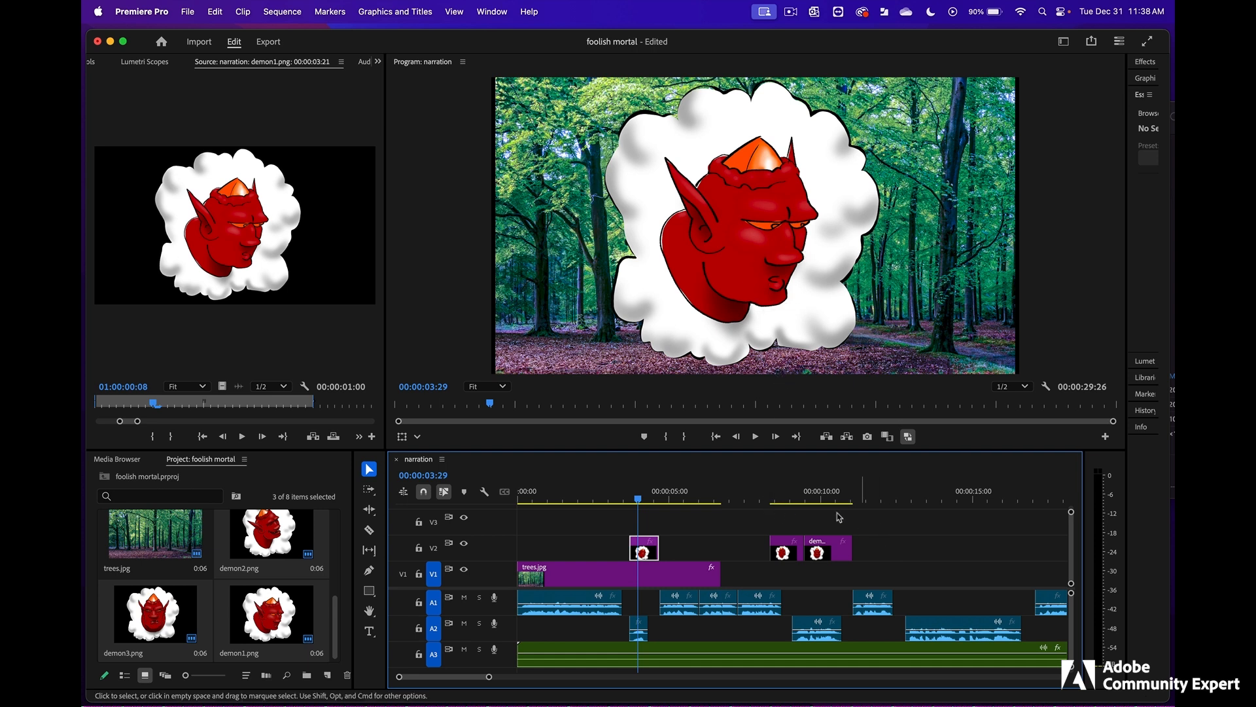
click(804, 499)
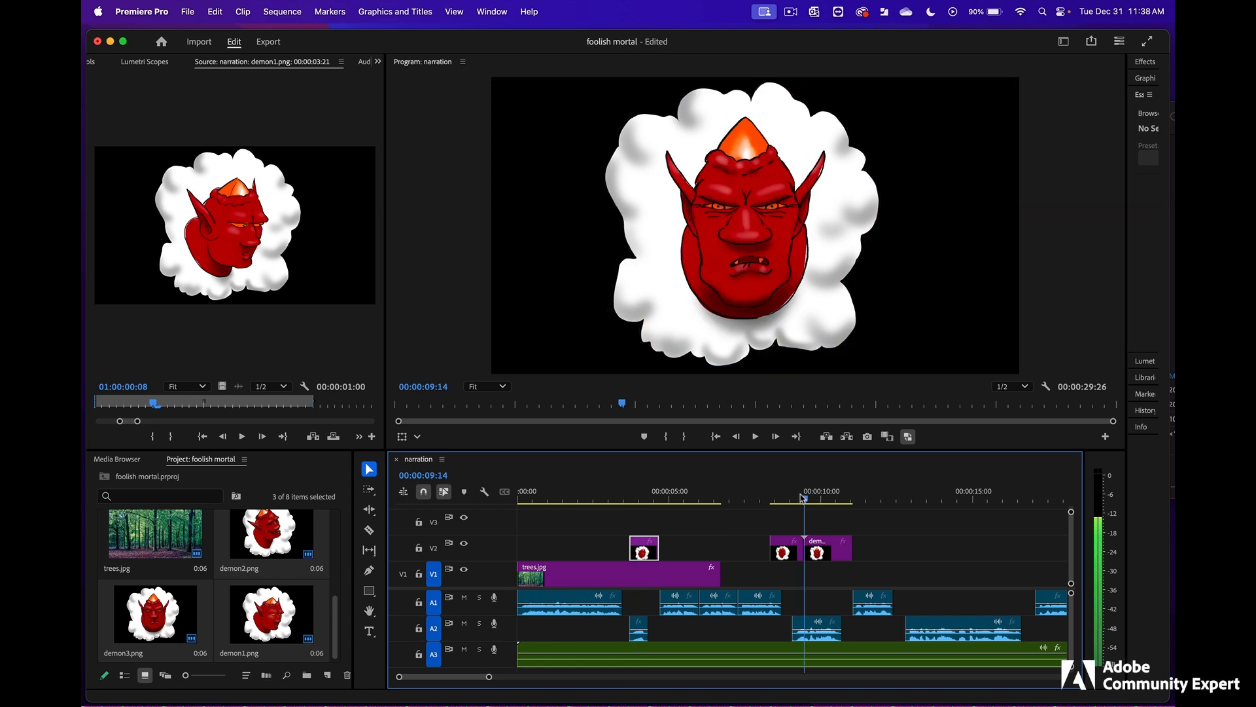
drag(787, 514, 1003, 551)
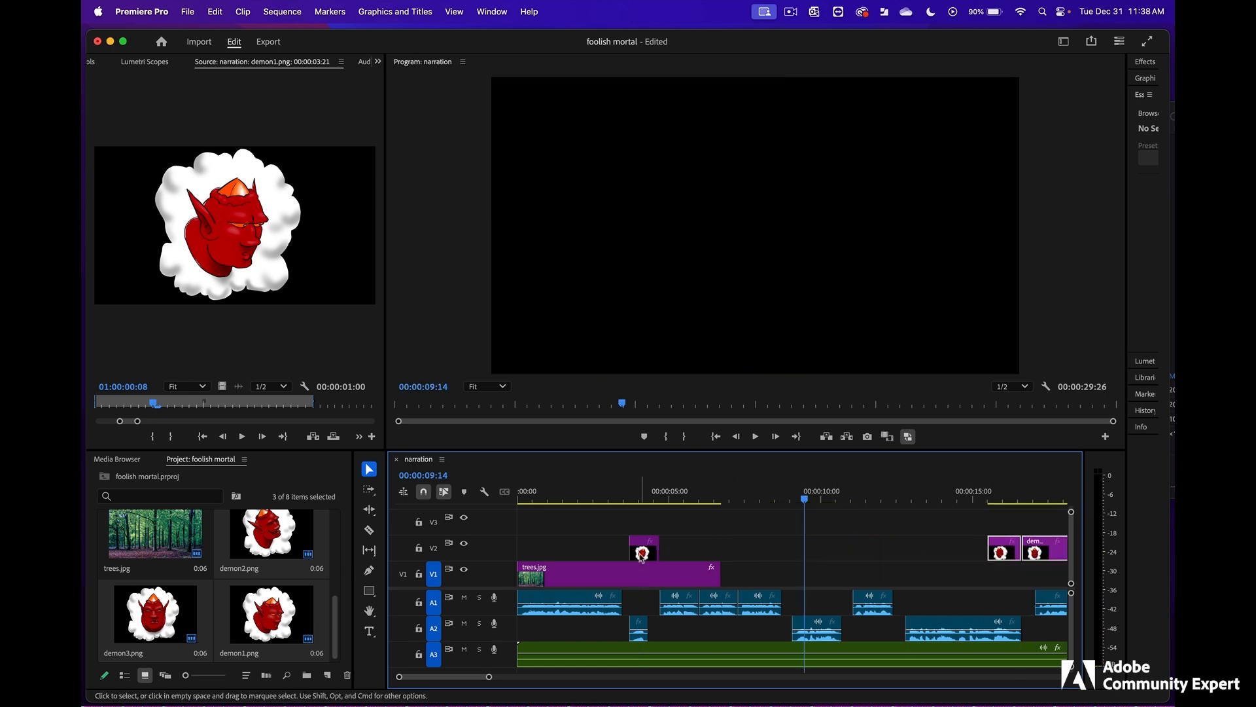
click(643, 552)
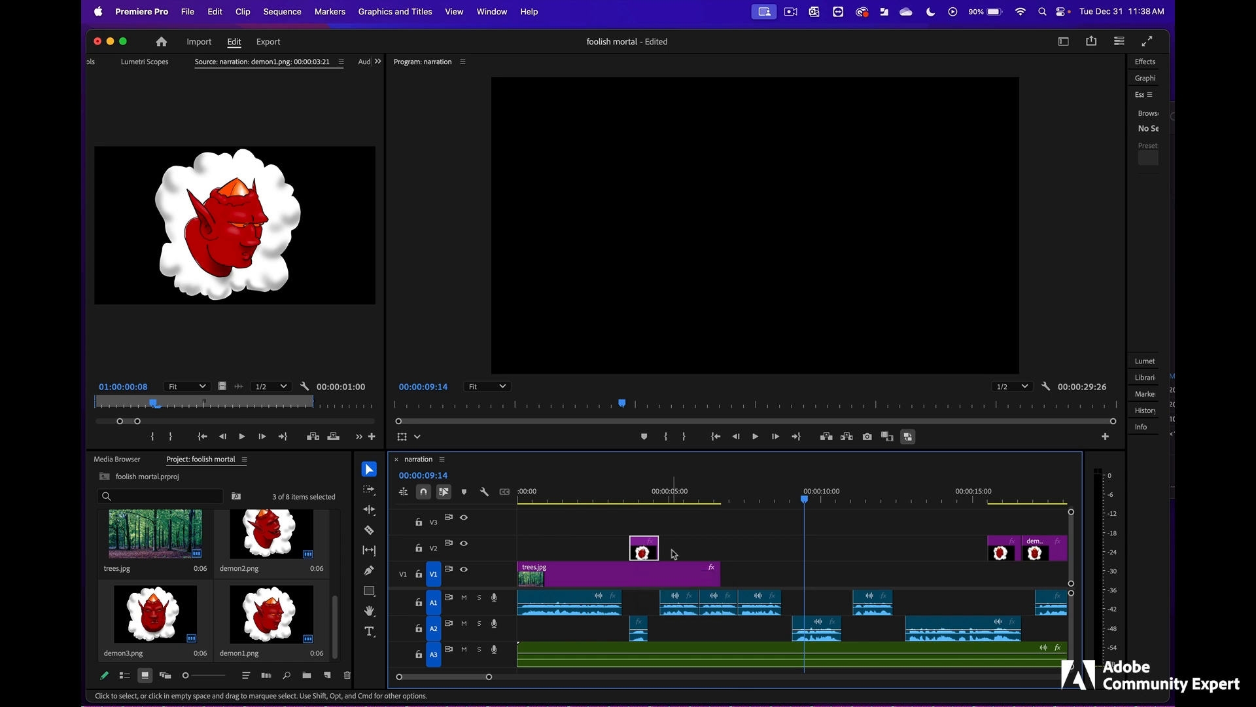
drag(643, 553, 851, 548)
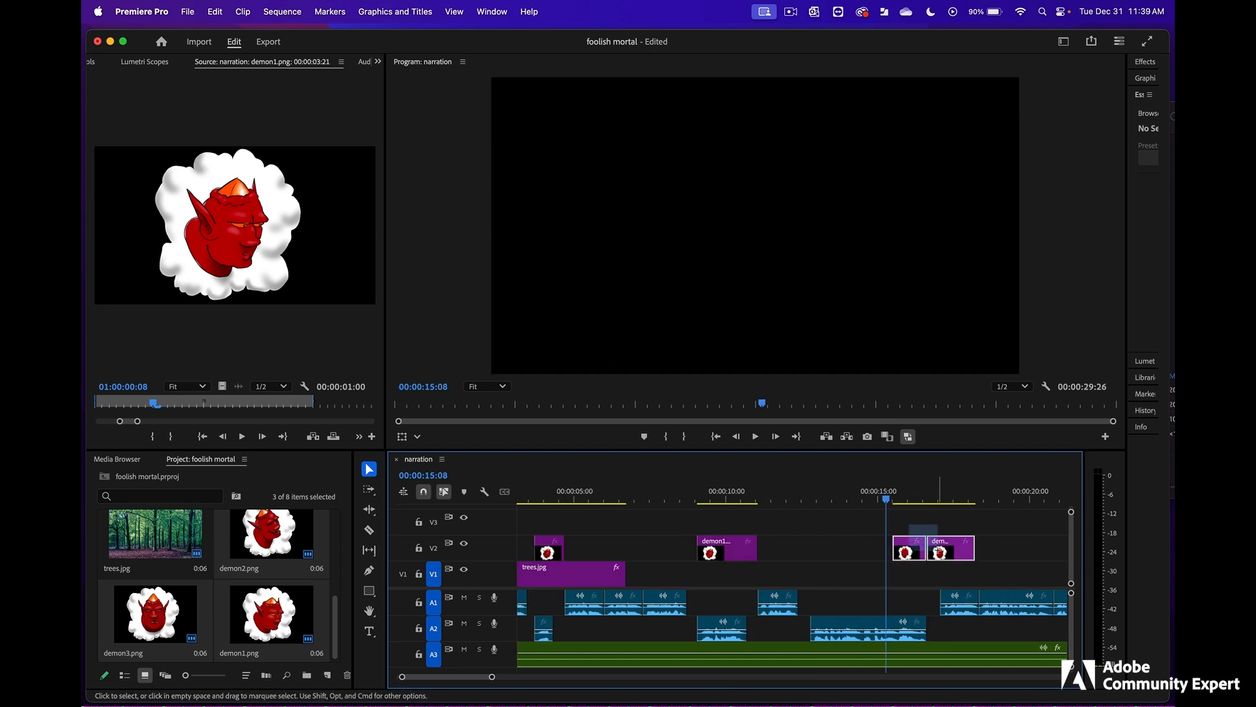
- Shift demon2.png and demon3.png further along V2 and place a copy of demon1.png spanning the third A2 narration clip
drag(913, 557, 1006, 556)
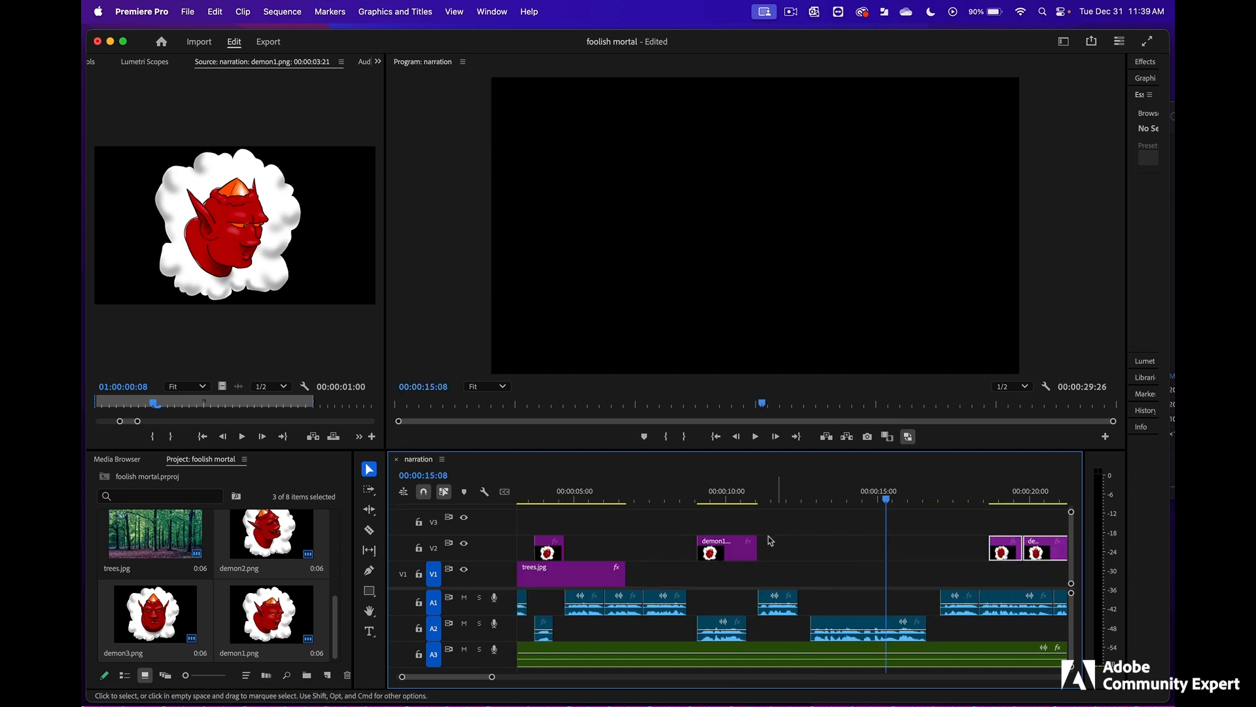
click(734, 550)
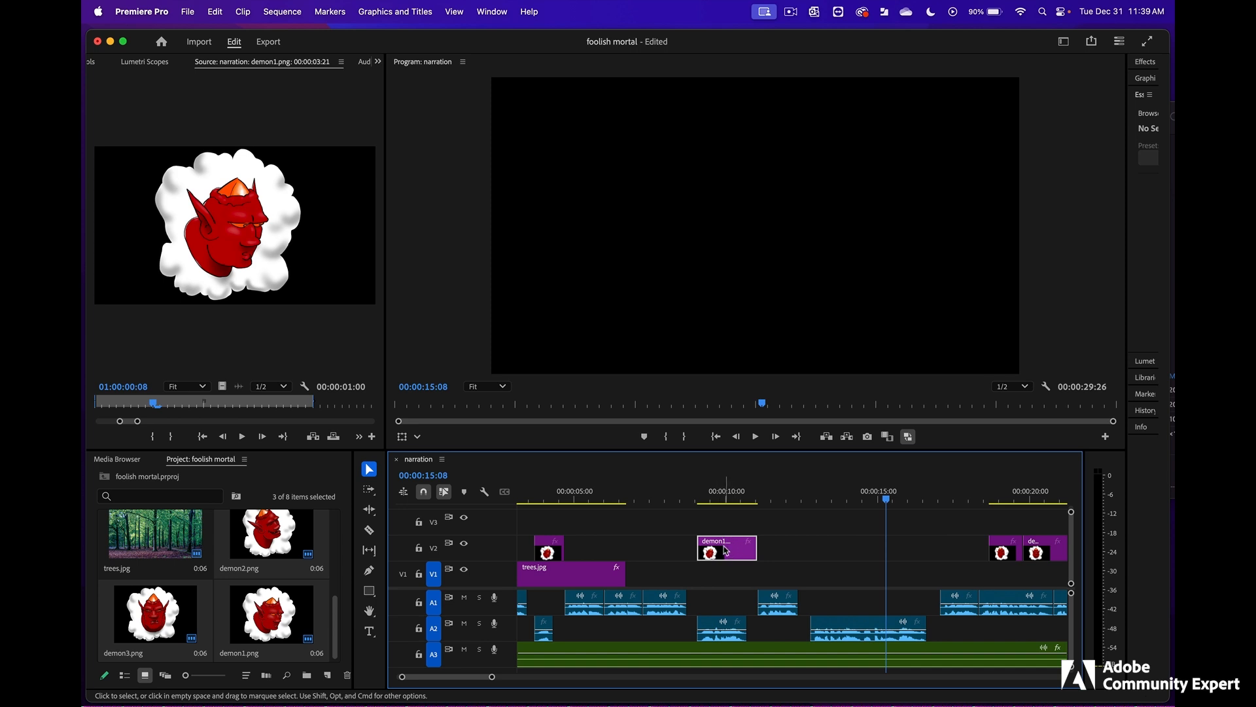
drag(722, 553, 919, 553)
scroll(948, 555, right, 10)
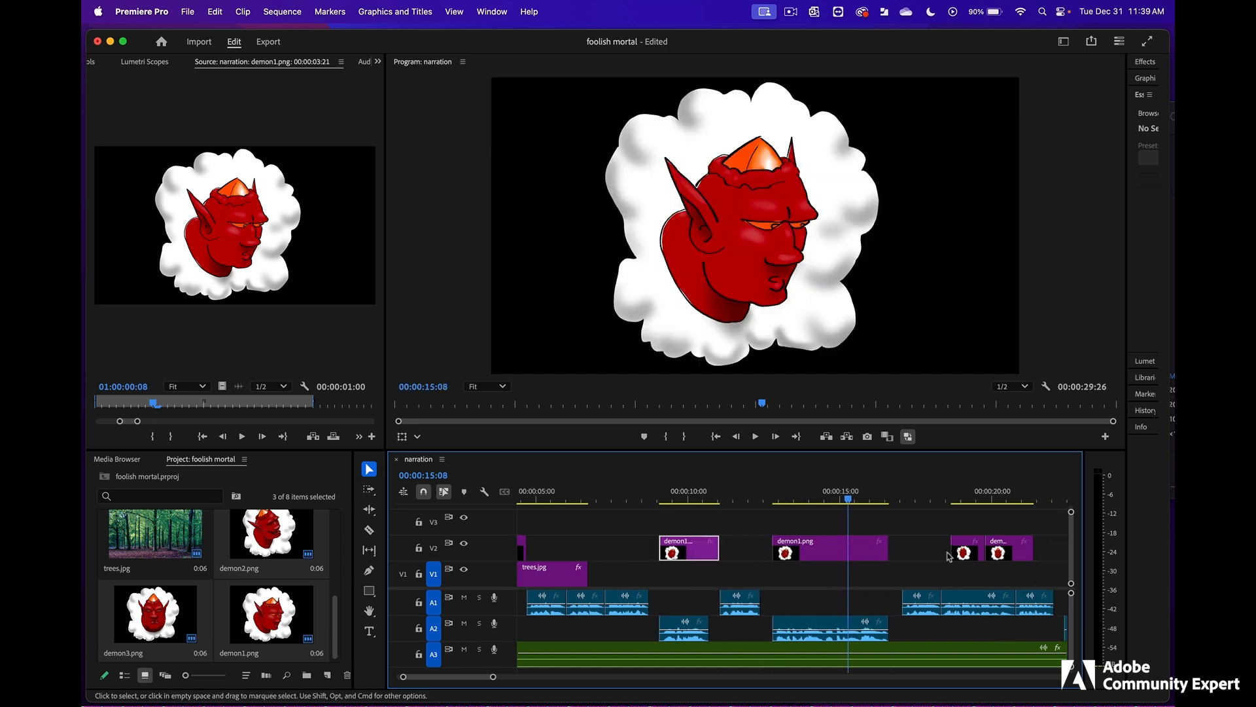
- Move demon3.png over the last A2 narration clip and demon2.png to the start of the second clip in that final narration block
click(799, 501)
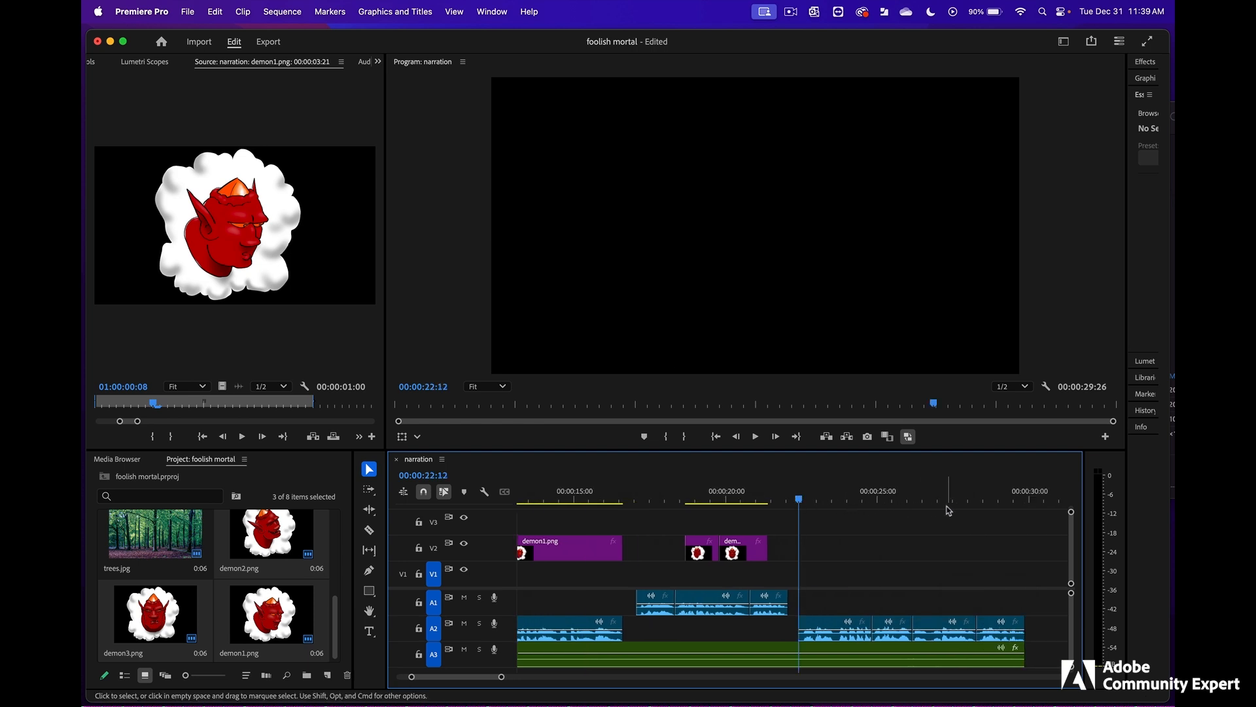
click(830, 500)
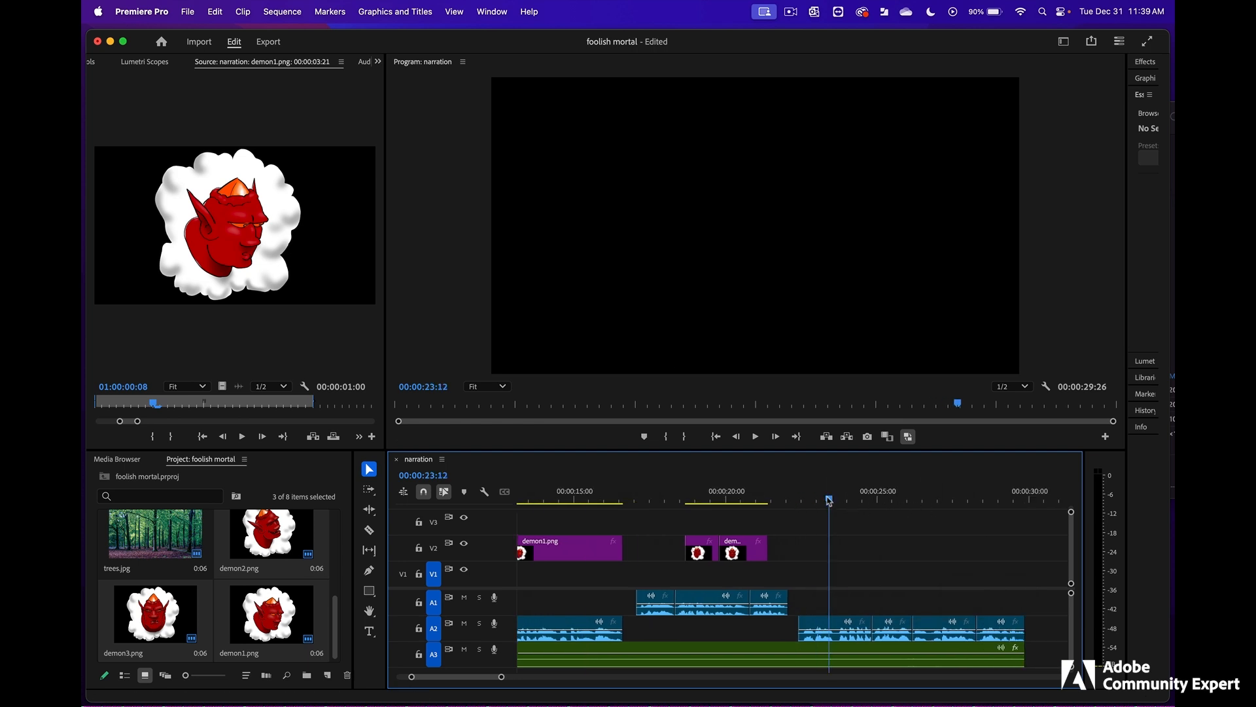
drag(829, 499, 821, 500)
click(738, 501)
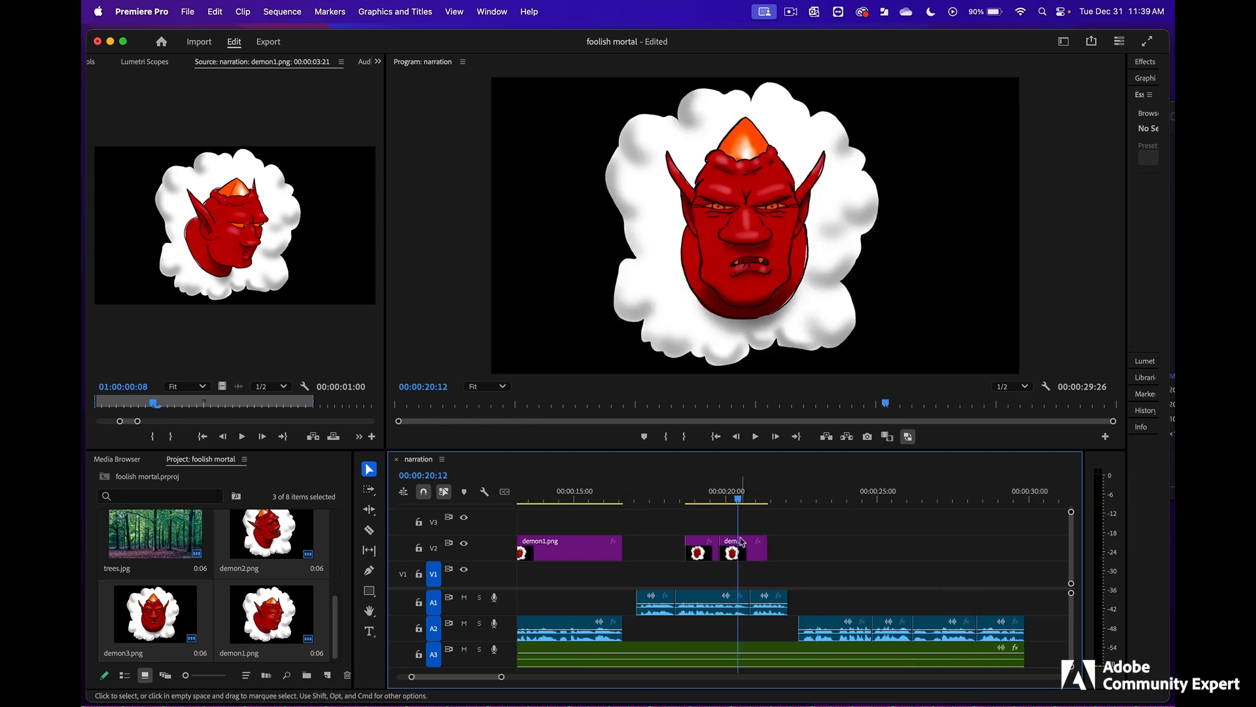
drag(748, 550, 1001, 549)
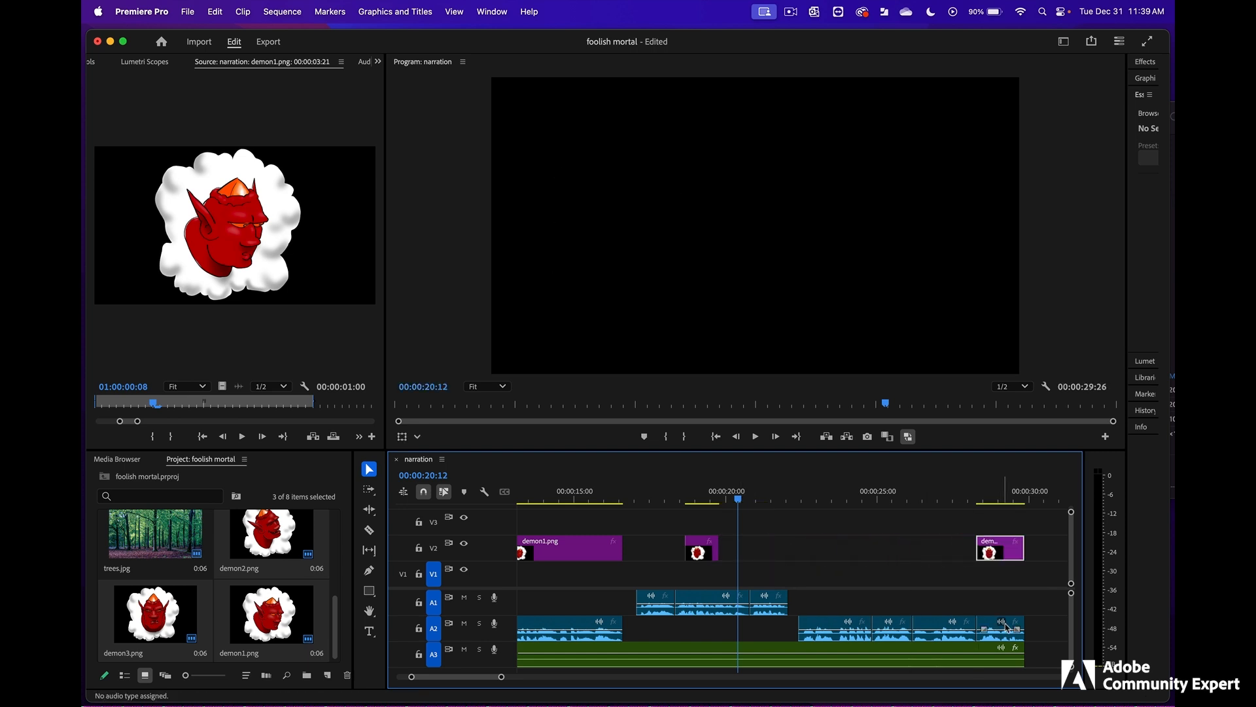
click(702, 552)
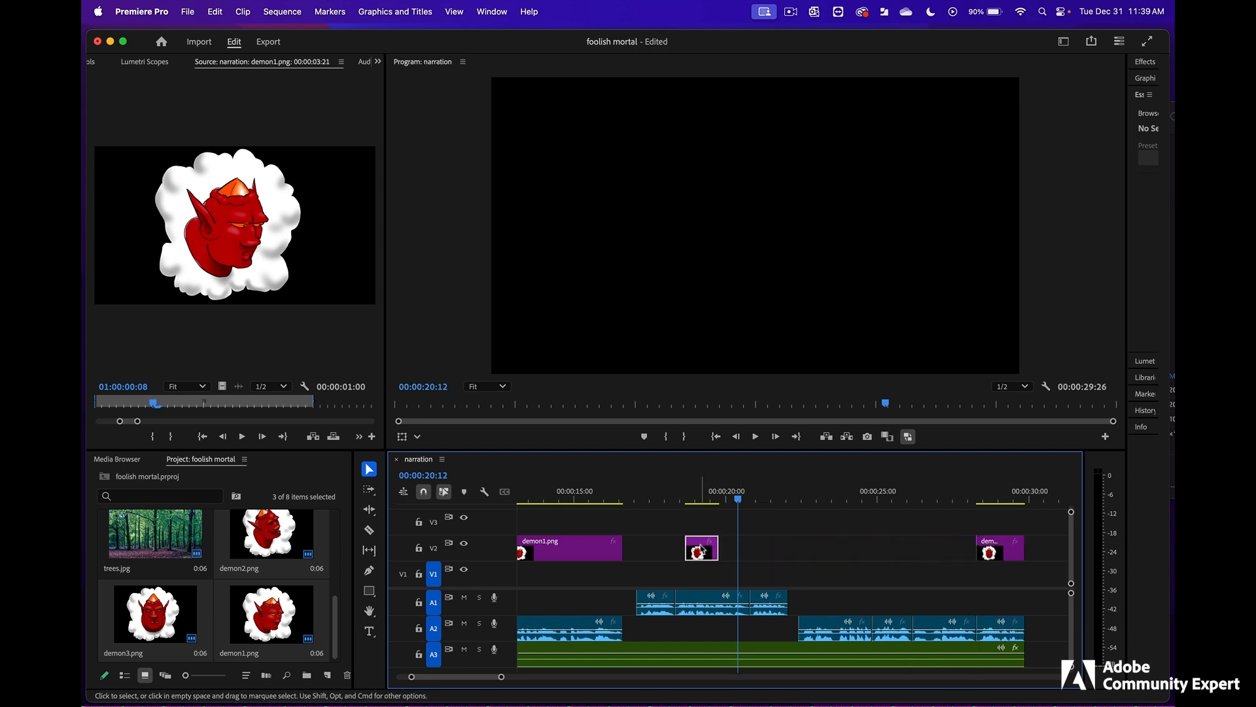
drag(707, 550, 894, 550)
- Place a copy of demon1.png on V2 at the start of the final A2 narration block
click(567, 549)
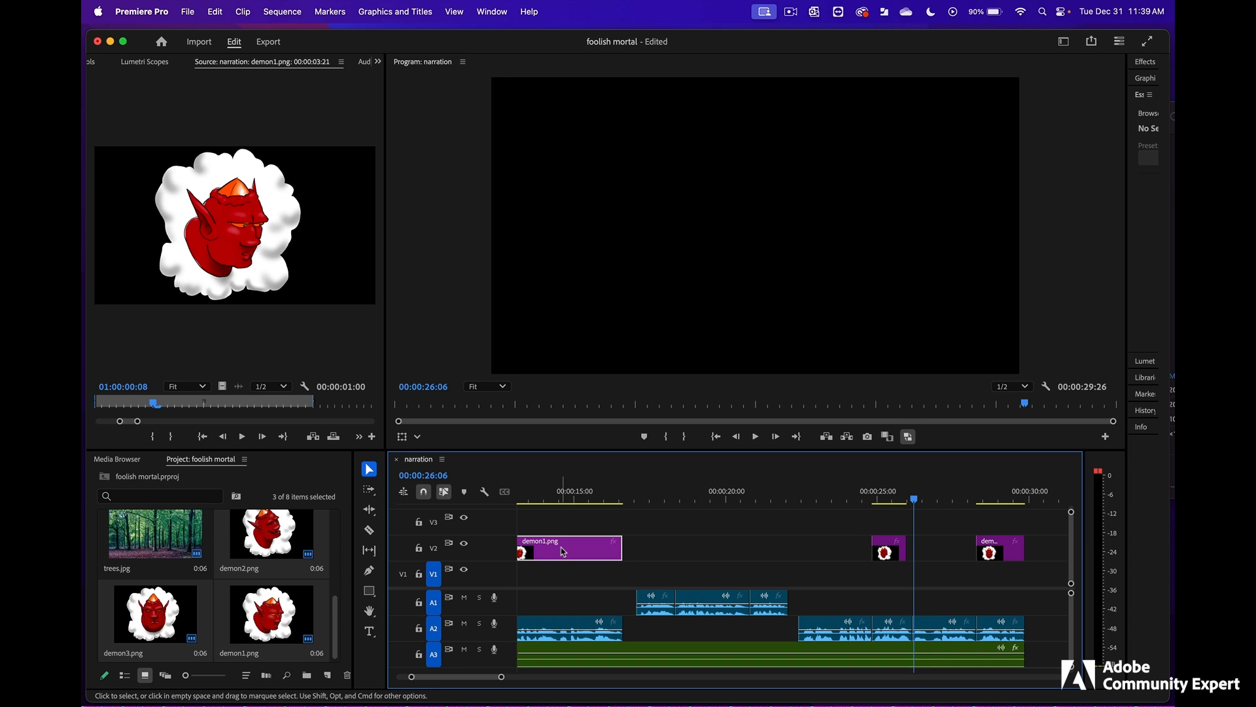
drag(563, 552, 774, 551)
drag(719, 549, 803, 549)
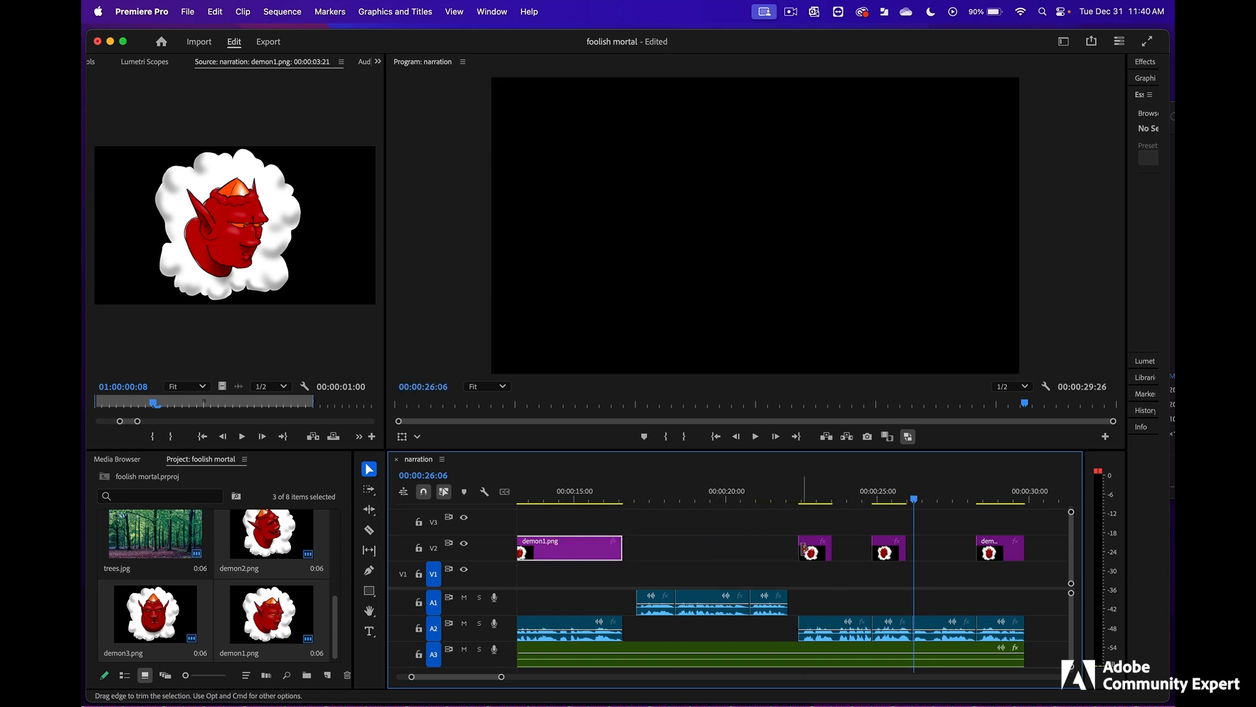
- Move demon2.png to start at 00:00:23:23 and extend the preceding demon1.png clip to meet it
click(832, 499)
drag(502, 677, 475, 677)
click(805, 499)
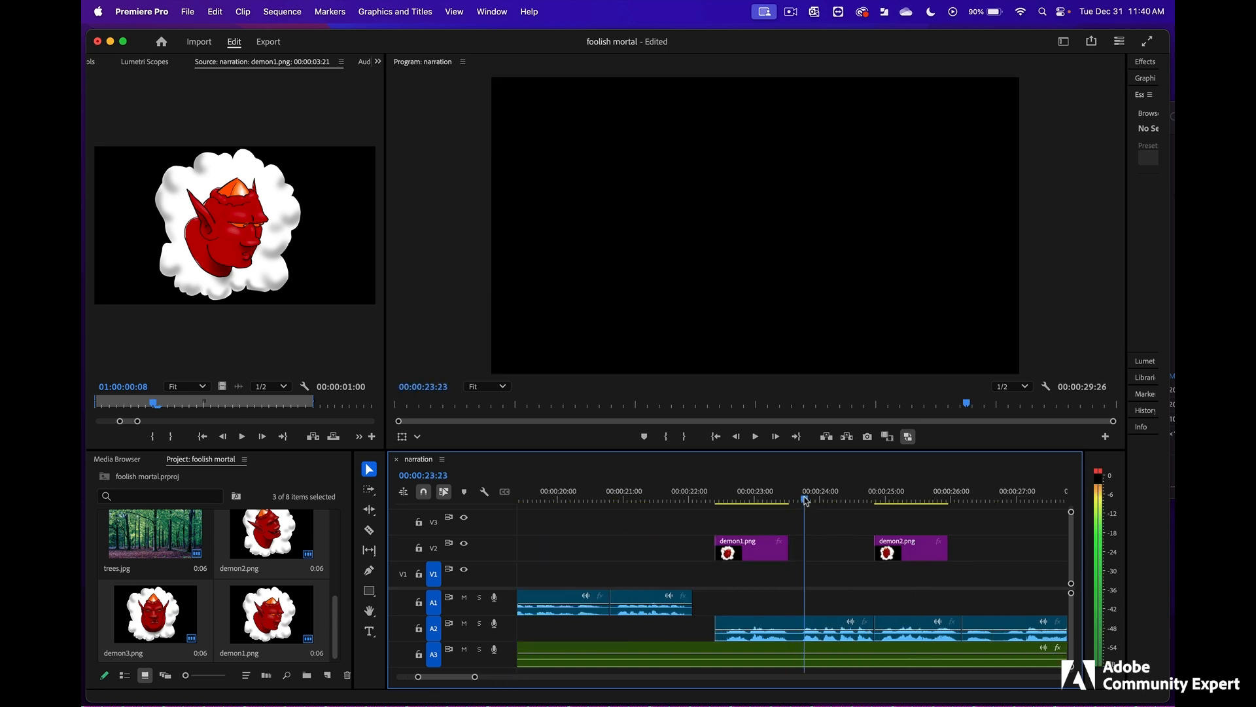
drag(902, 549, 804, 548)
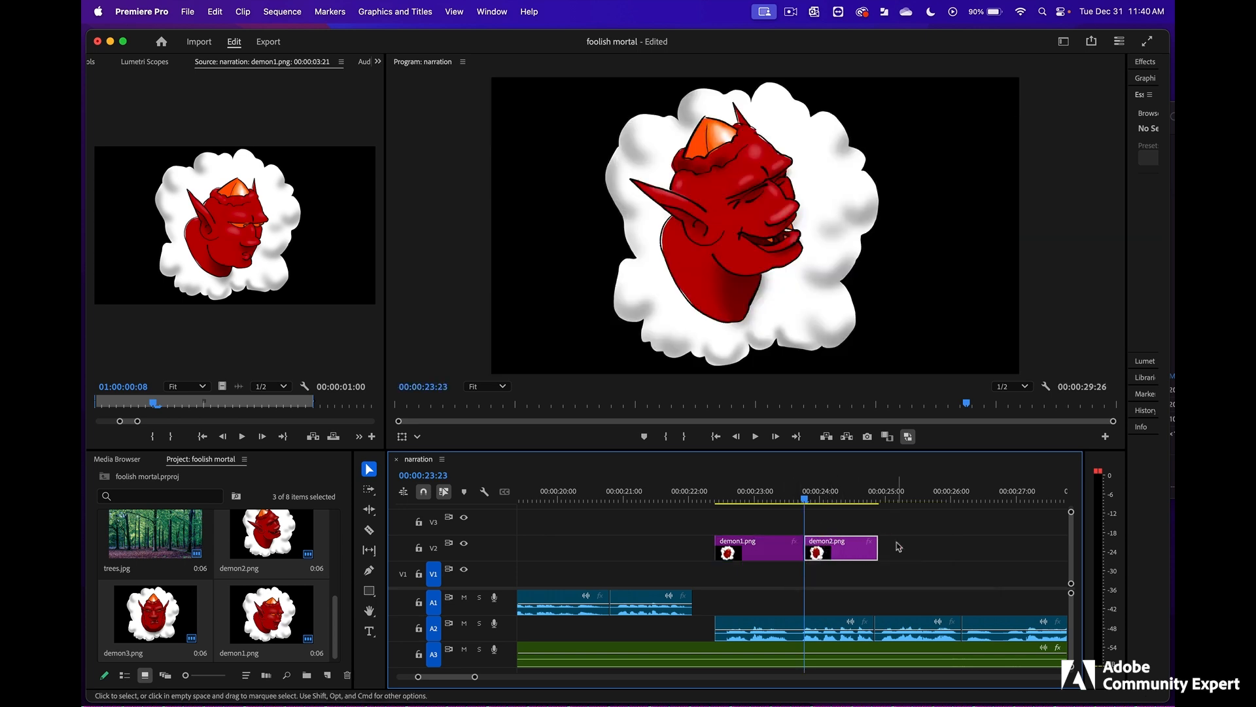
- Shift the last three A2 narration clips later, extending the A2 clip before them to close the gap and the A3 audio to match
scroll(899, 547, right, 5)
click(627, 620)
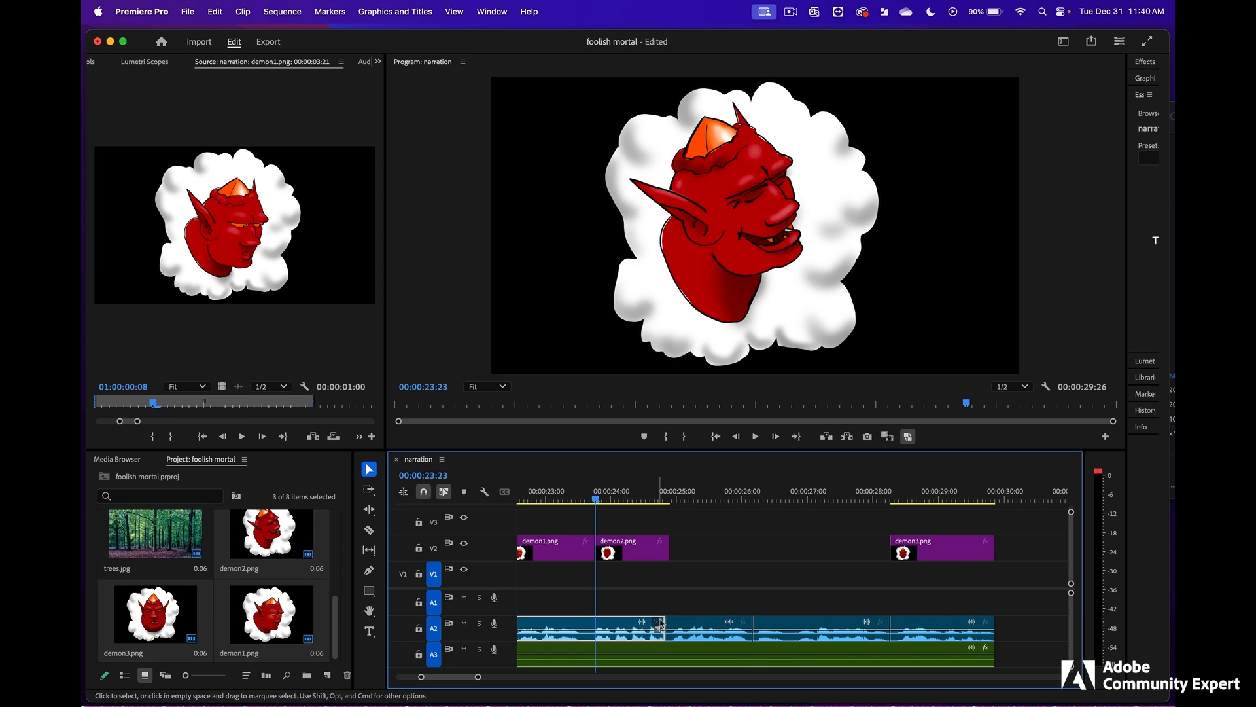
drag(690, 600, 916, 626)
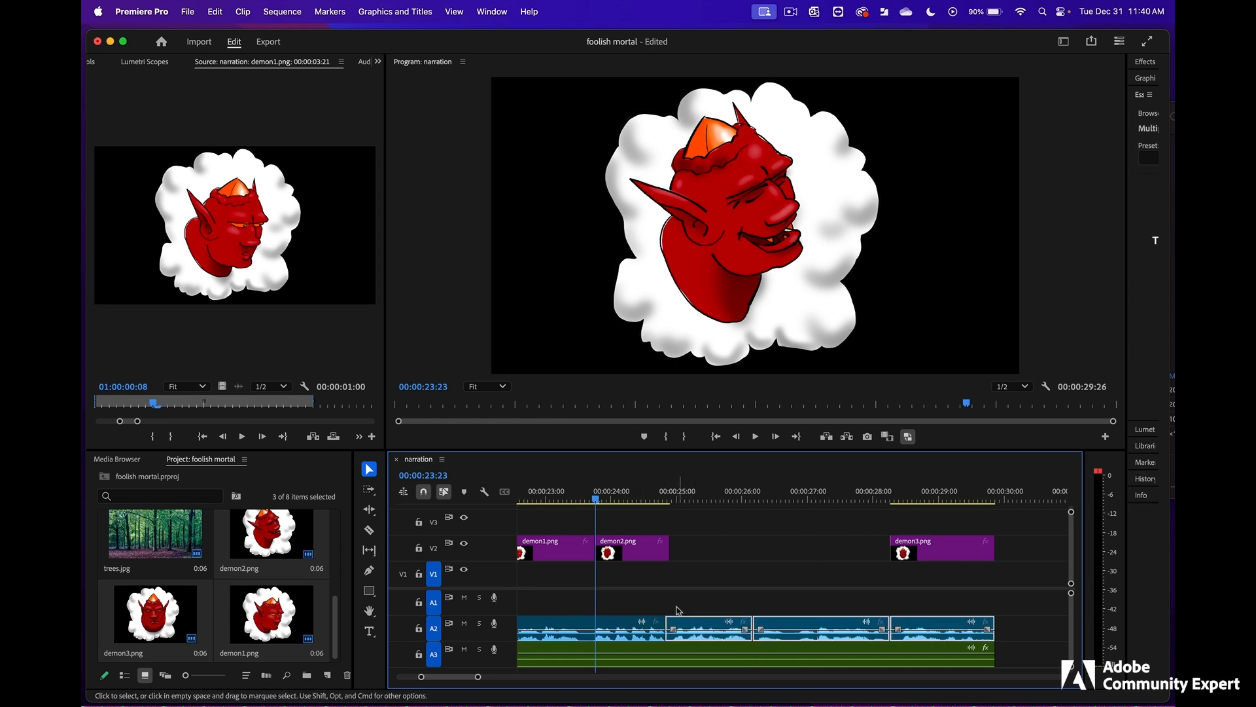
drag(692, 625, 829, 625)
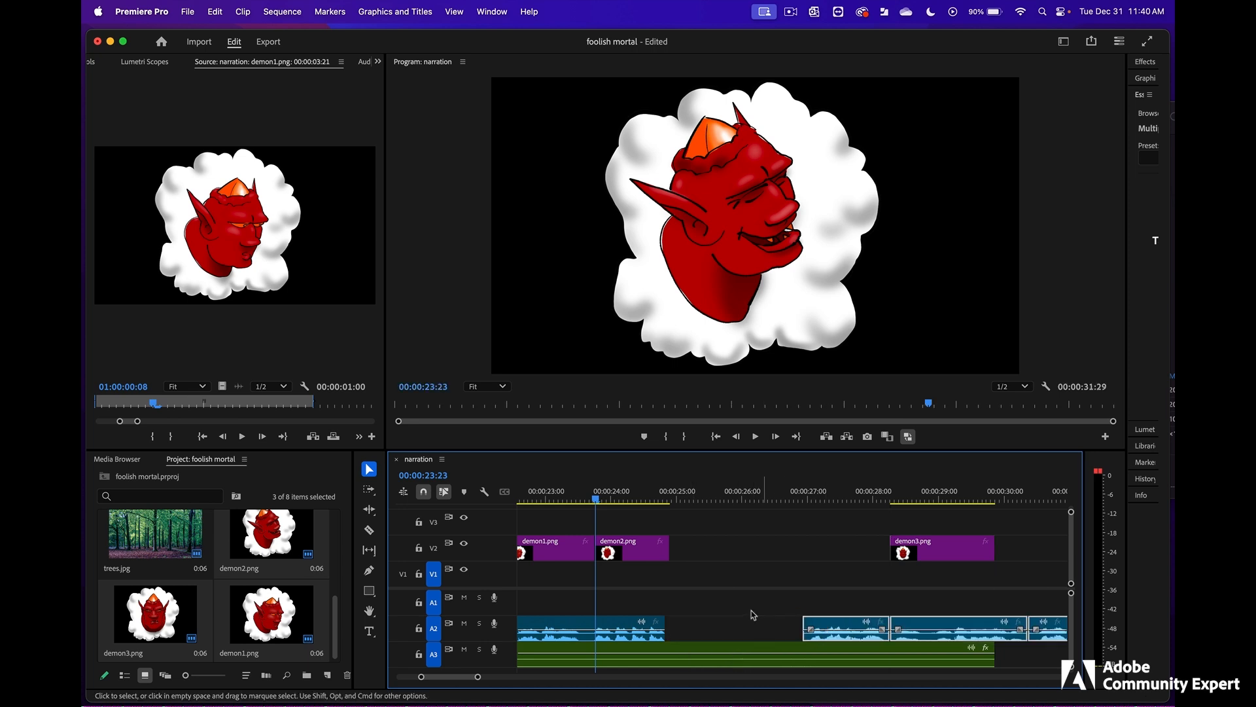
drag(660, 625, 792, 626)
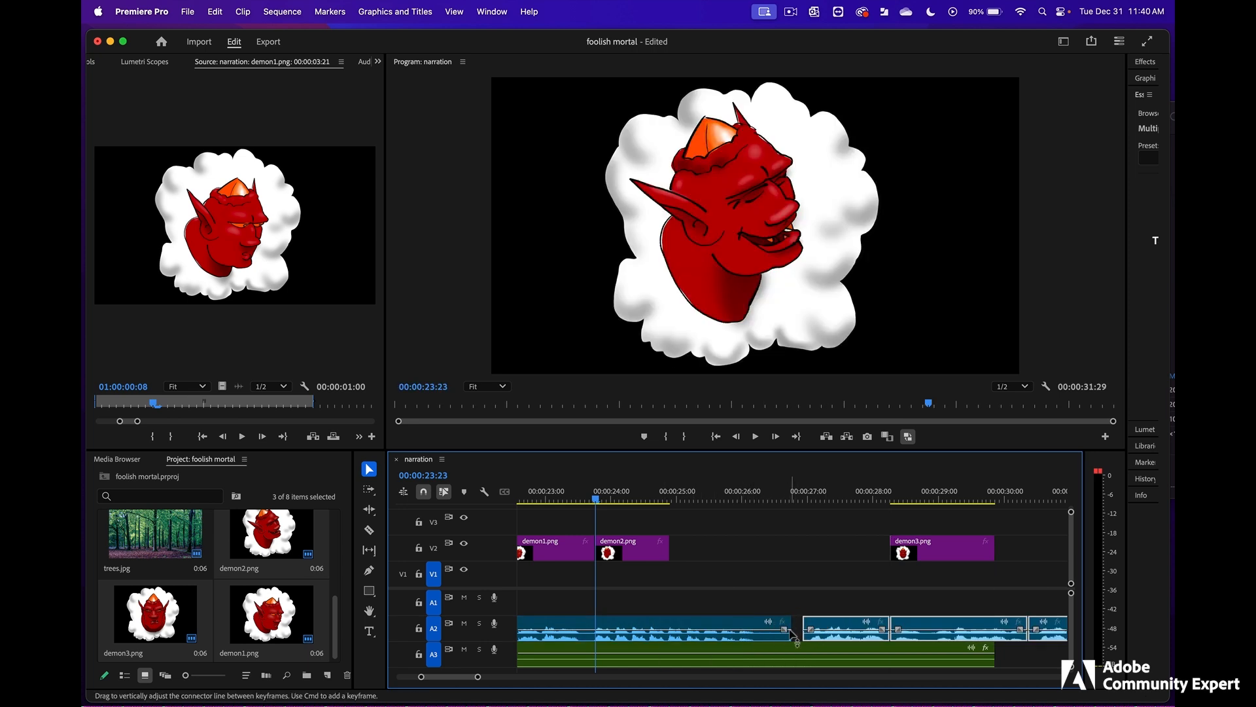
drag(837, 630, 897, 660)
- Move demon3.png on V2 to line up with the last A2 narration clip
scroll(818, 630, right, 3)
drag(742, 557, 859, 559)
click(841, 497)
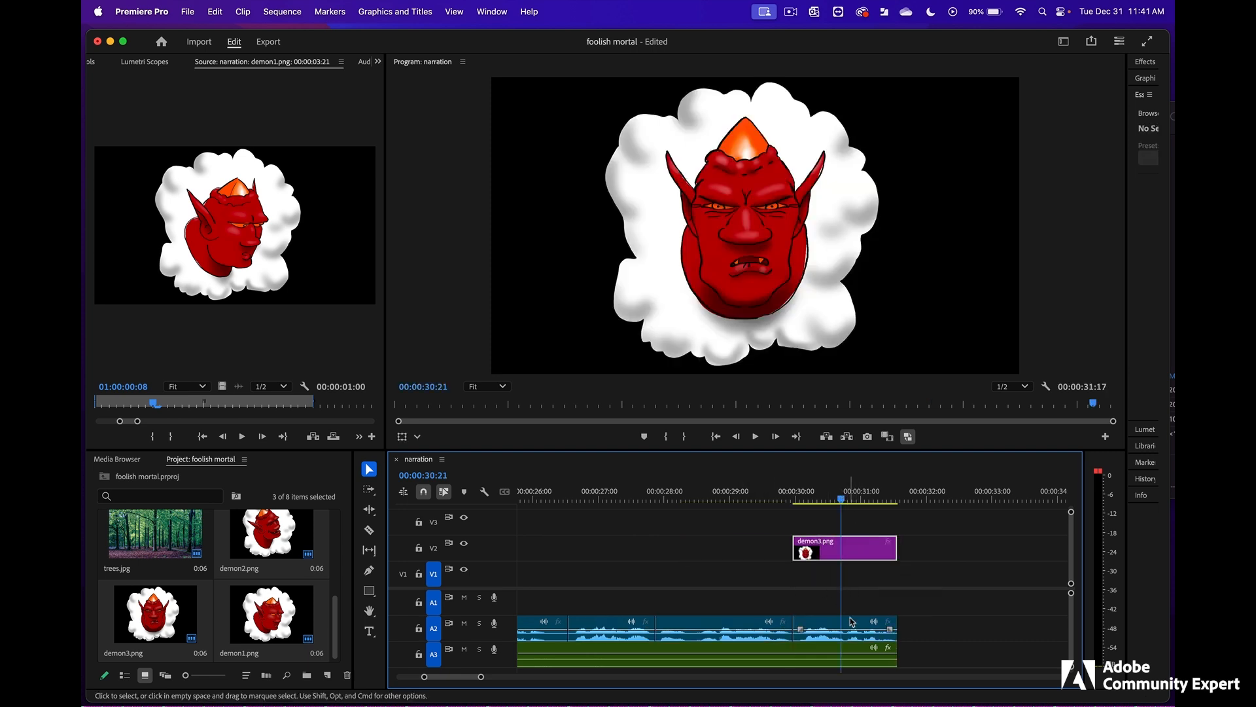
drag(799, 553, 800, 553)
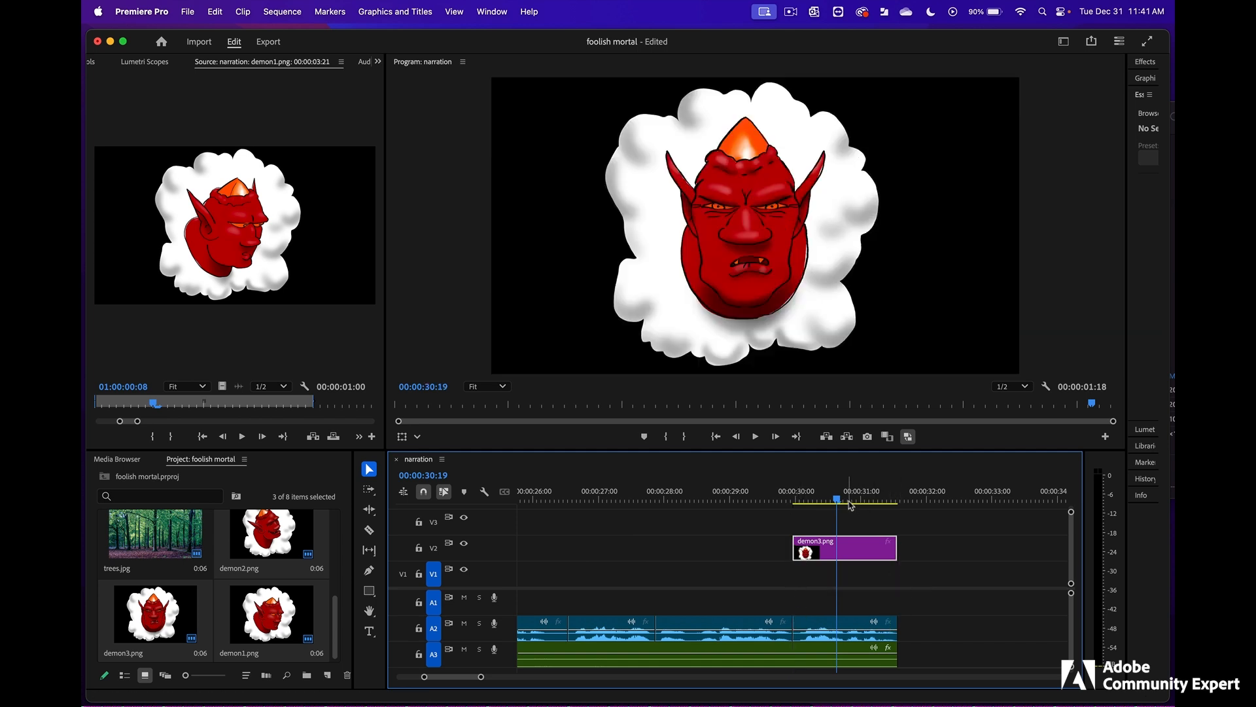
mouse_move(838, 502)
mouse_down()
mouse_move(901, 502)
mouse_move(861, 502)
mouse_up()
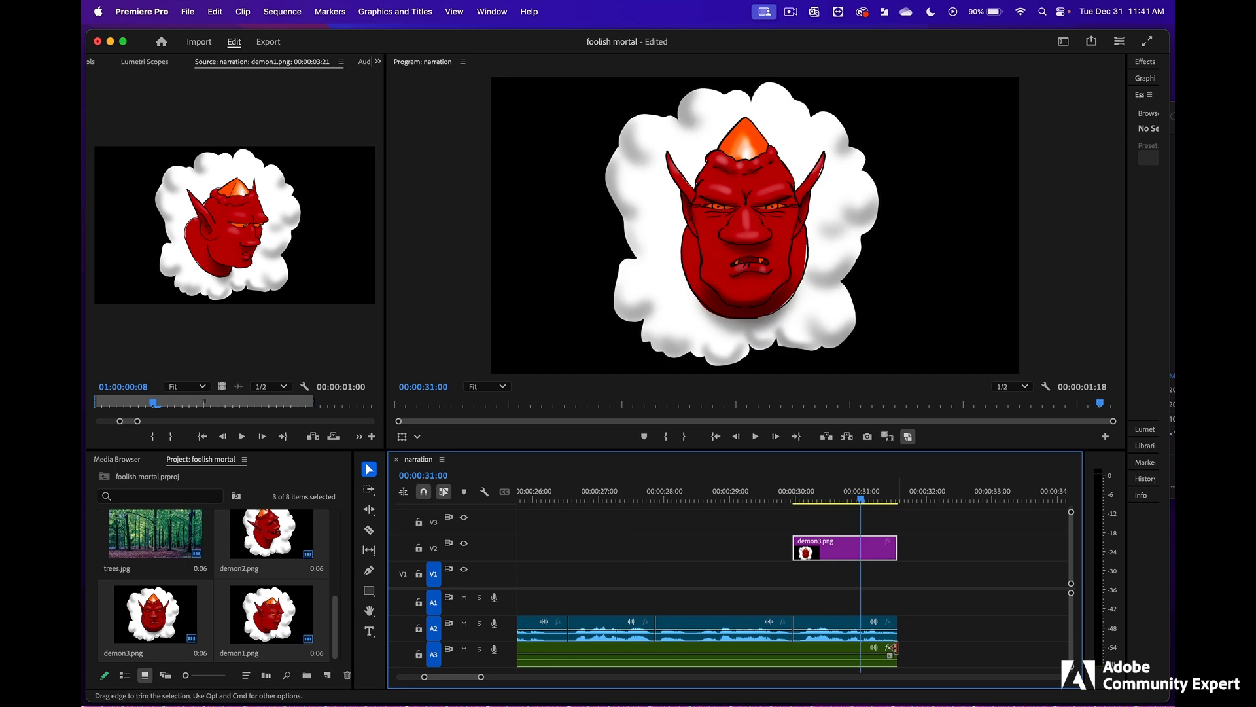
drag(895, 648, 964, 647)
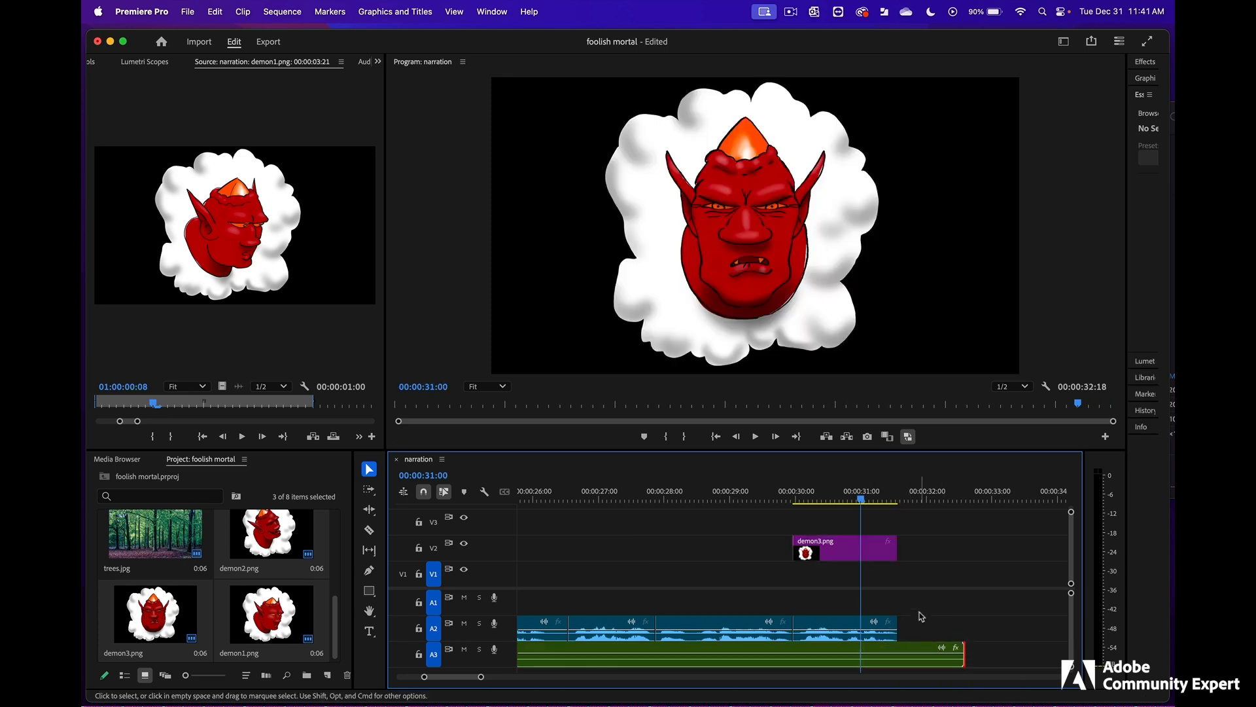
drag(885, 502, 918, 500)
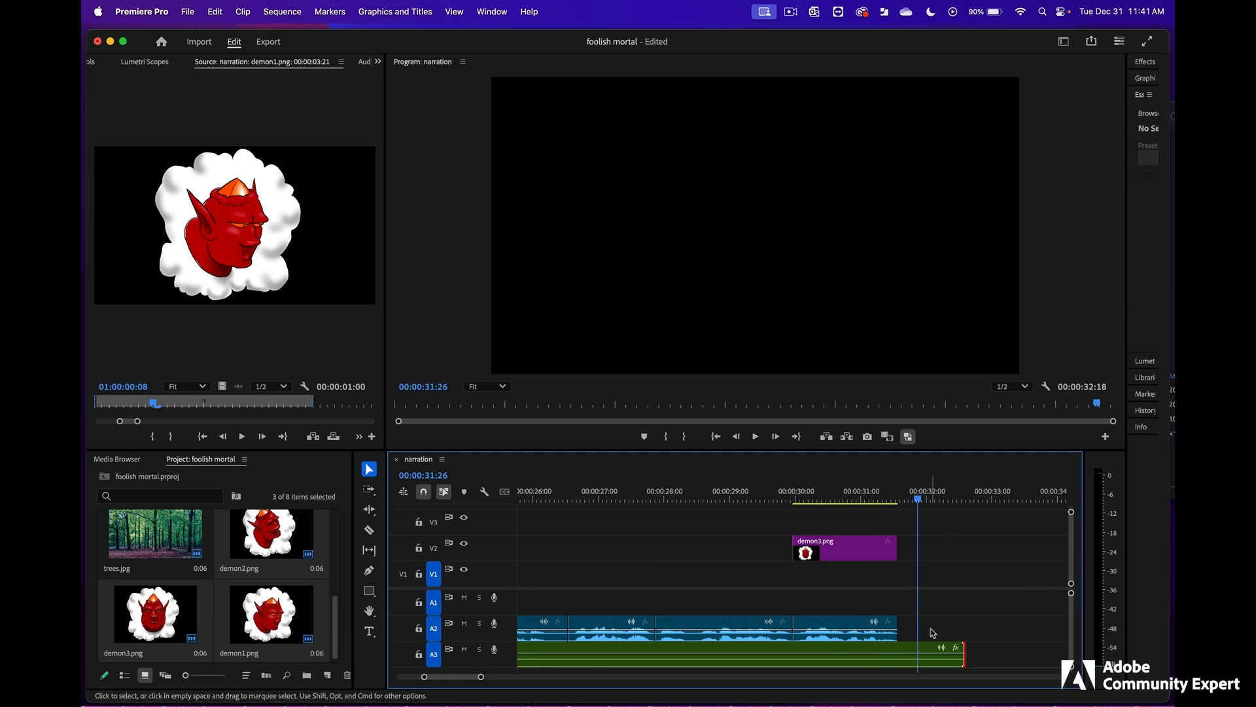
drag(969, 654, 898, 654)
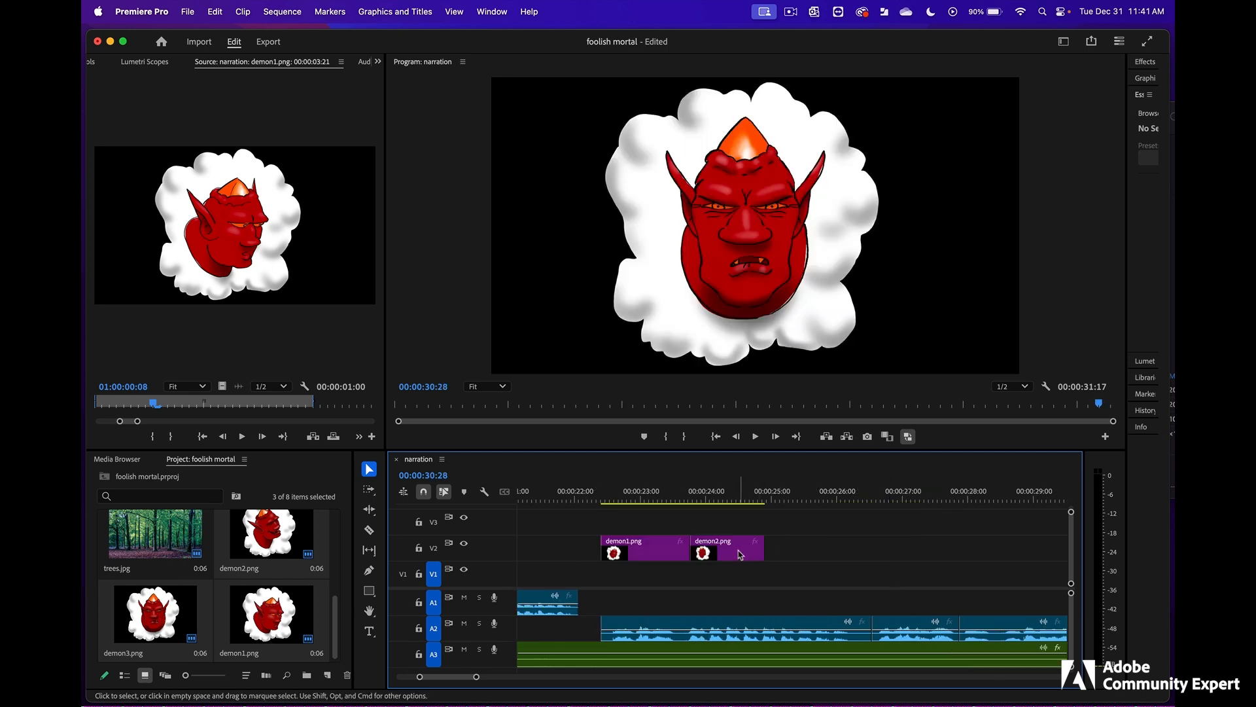
- Copy the demon1.png clip that precedes demon2.png into the V2 gap between demon2.png and demon3.png
click(740, 554)
drag(759, 542, 857, 551)
scroll(578, 528, right, 3)
click(563, 546)
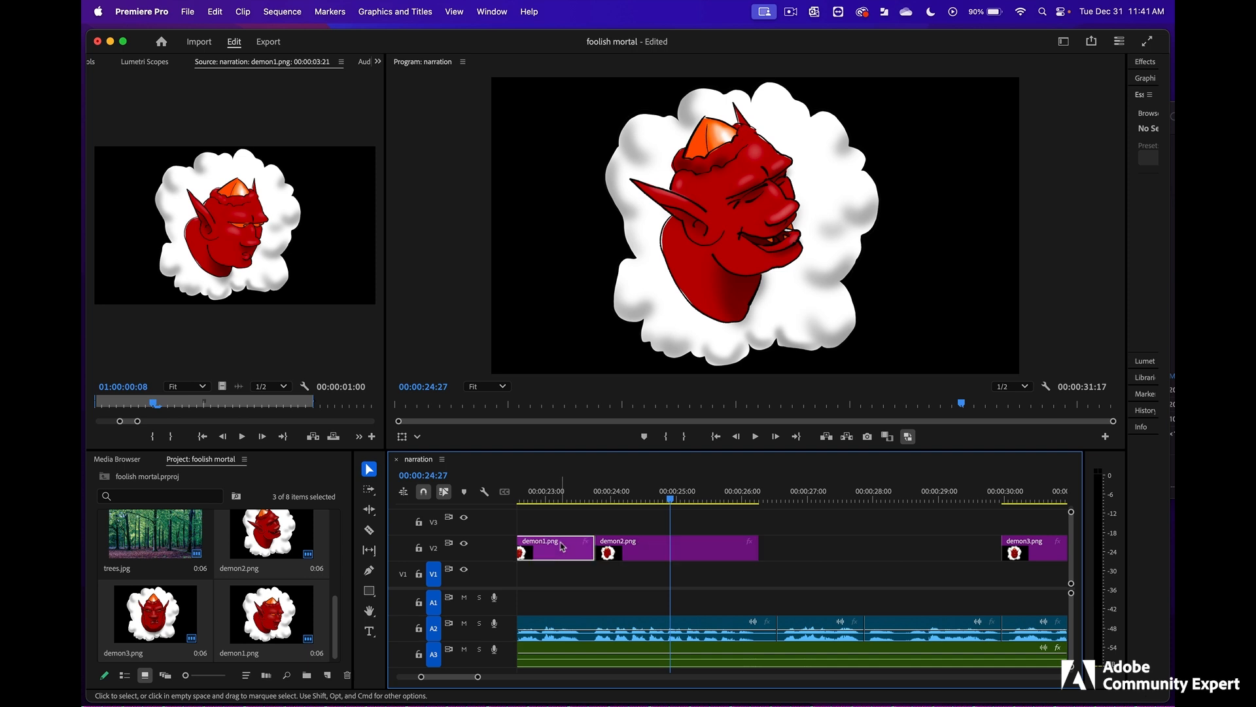
click(566, 495)
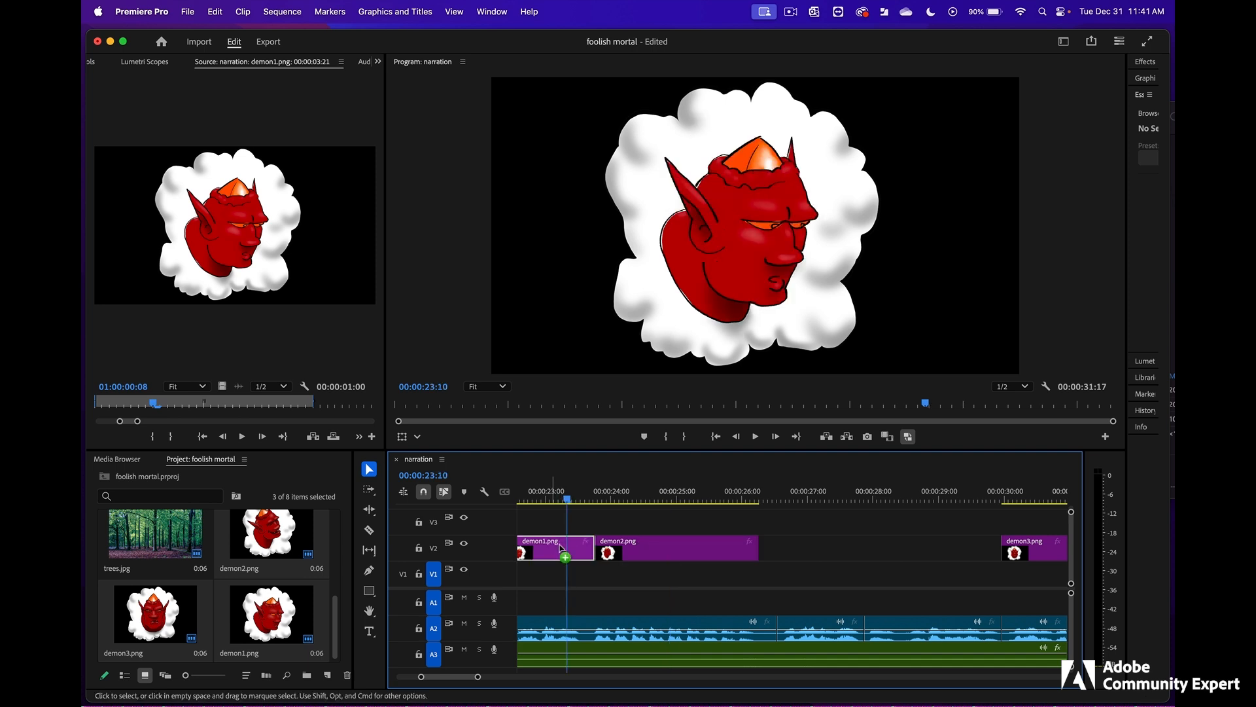
drag(561, 548, 847, 549)
- Play the narration under the copied demon1.png clip, then shift the clip earlier and shorten it to match the spoken line on A2
click(778, 497)
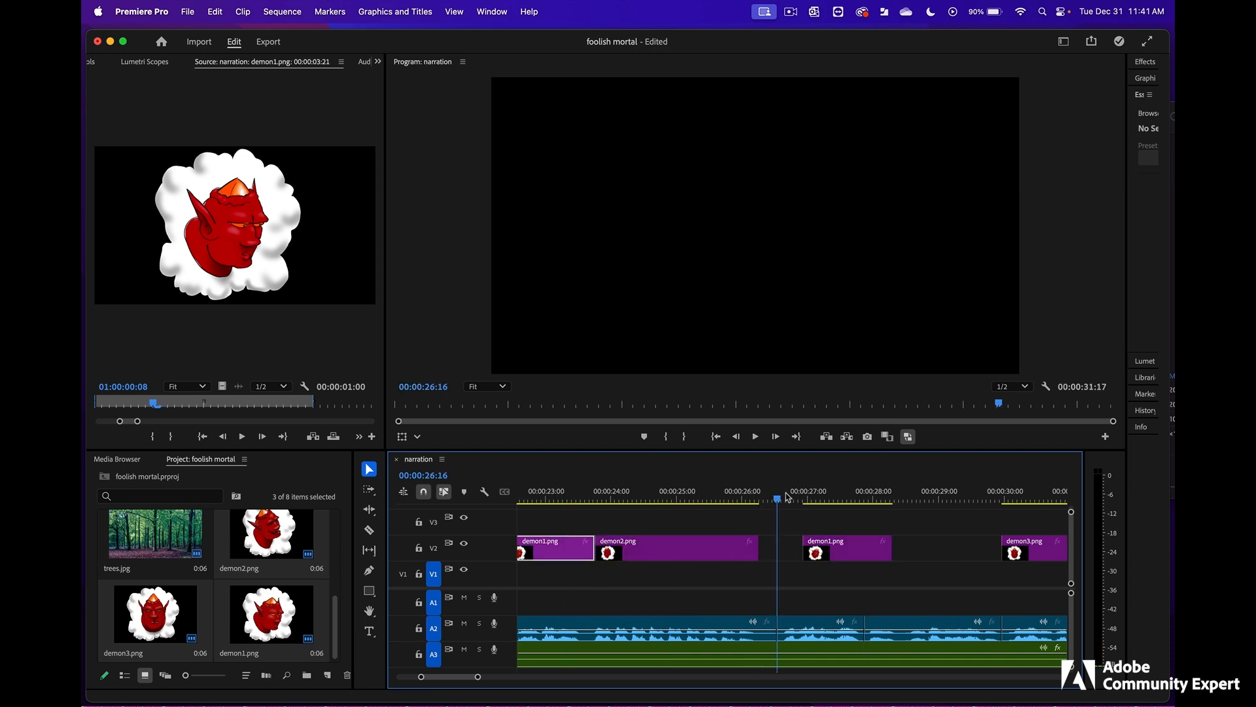
key(space)
key(space)
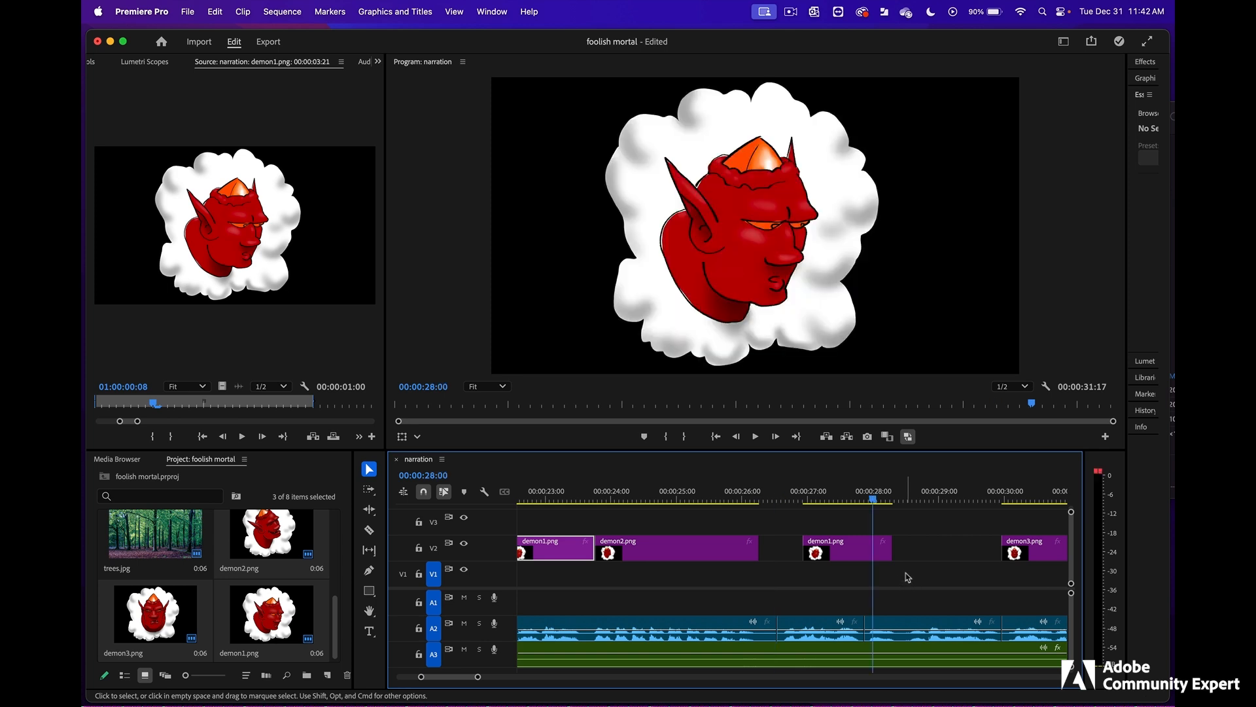
drag(870, 550, 850, 549)
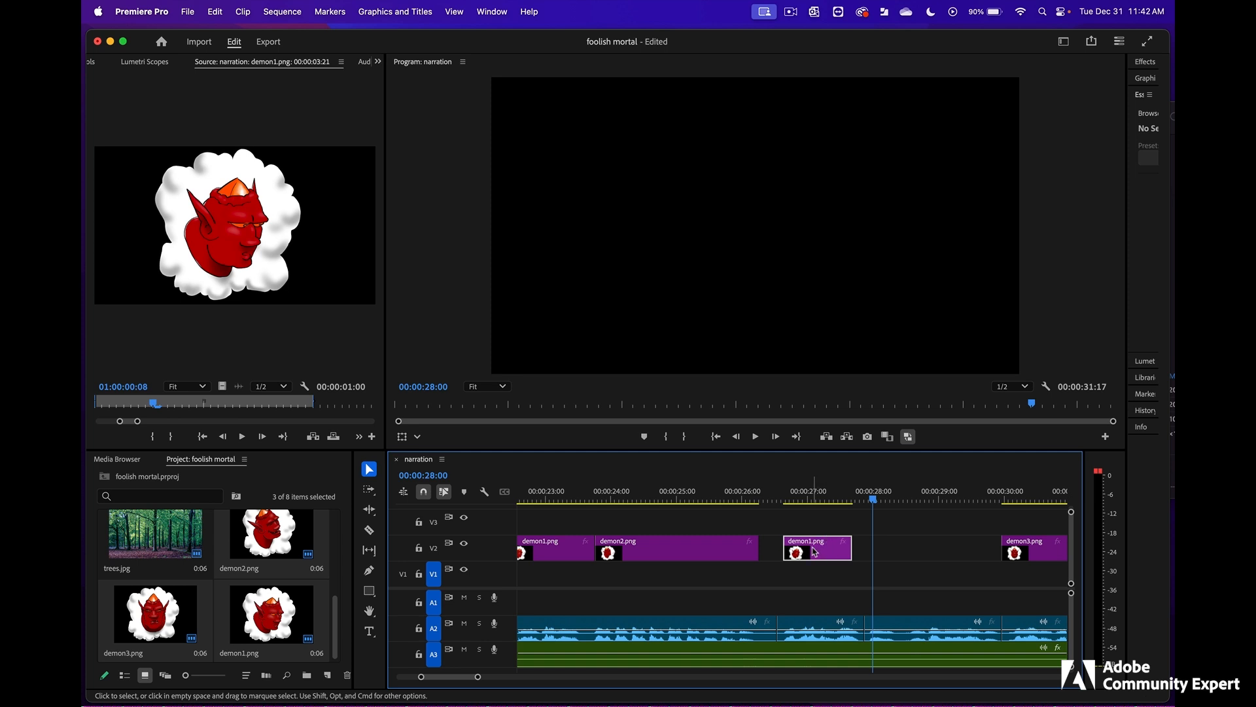
- Add another demon1.png copy on V2 over the following narration, ending where demon3.png starts, and save the project
drag(815, 552, 994, 550)
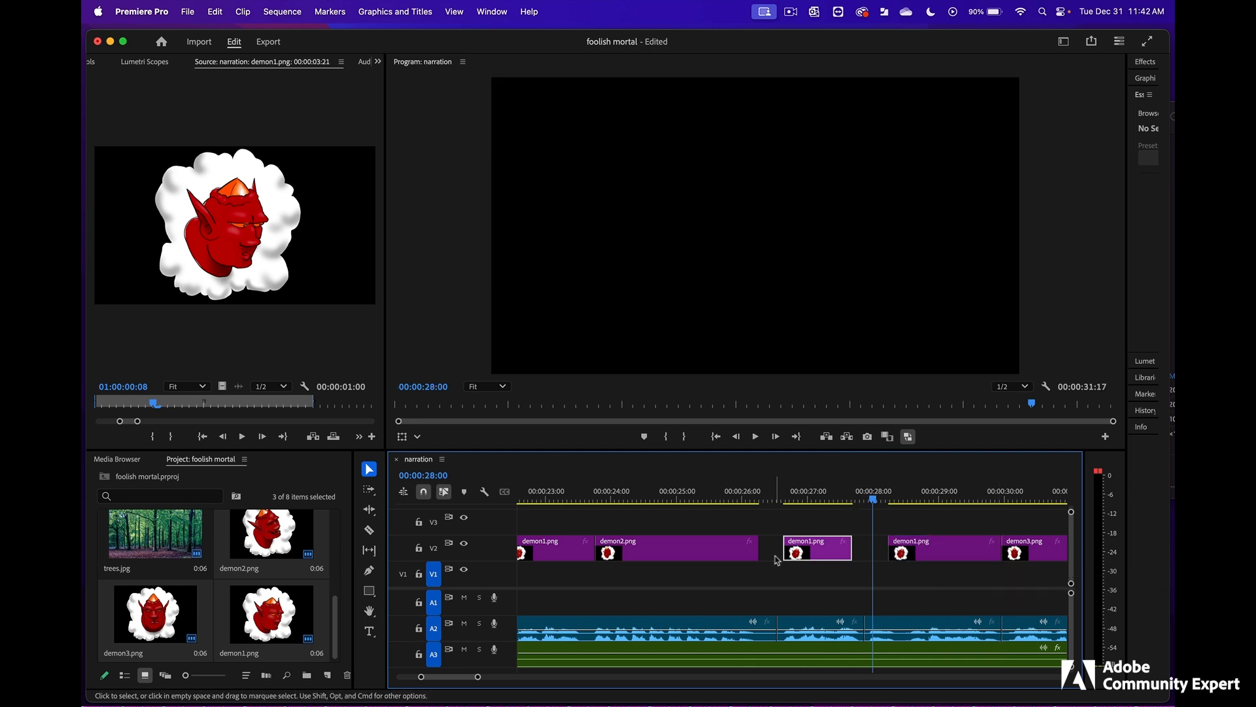
drag(668, 497, 696, 496)
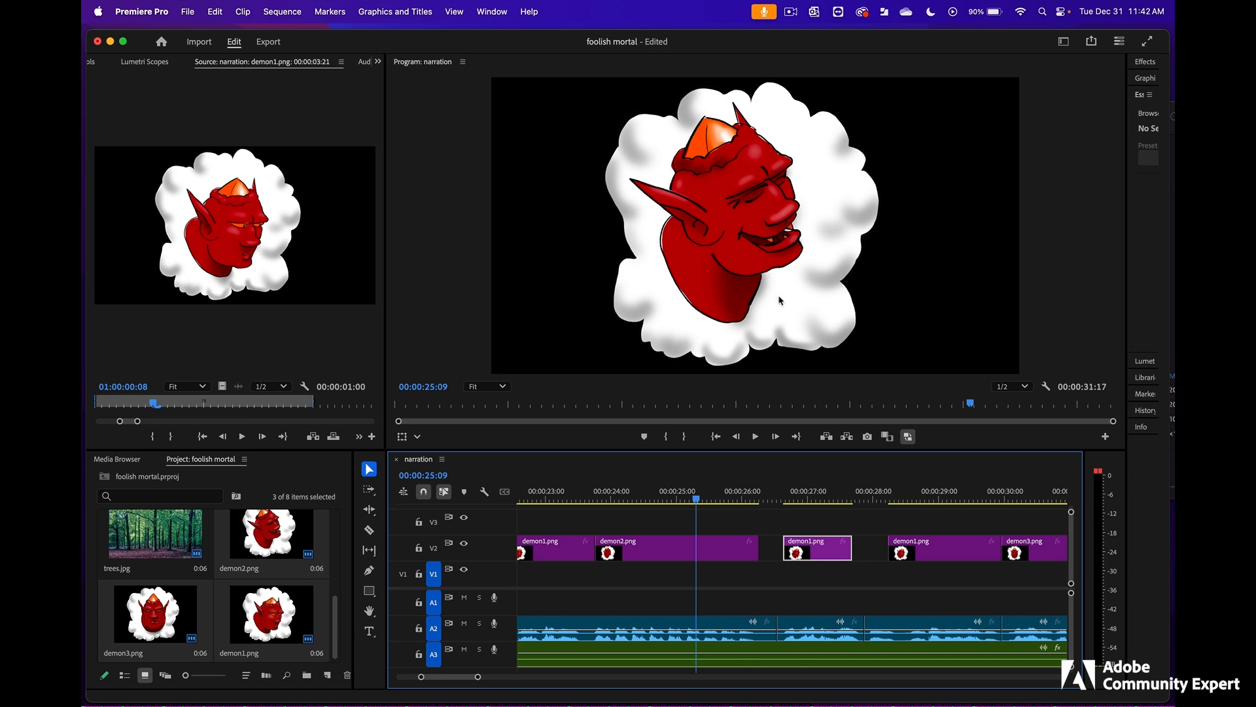
key(backslash)
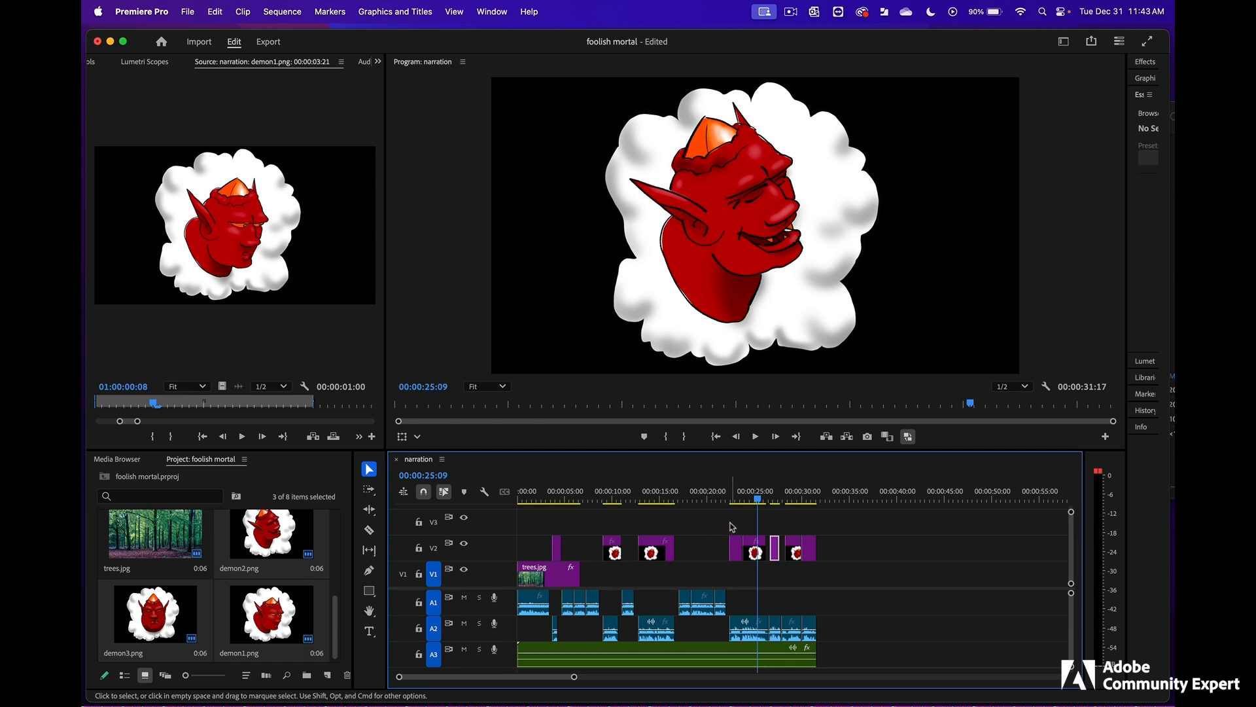
key(super+s)
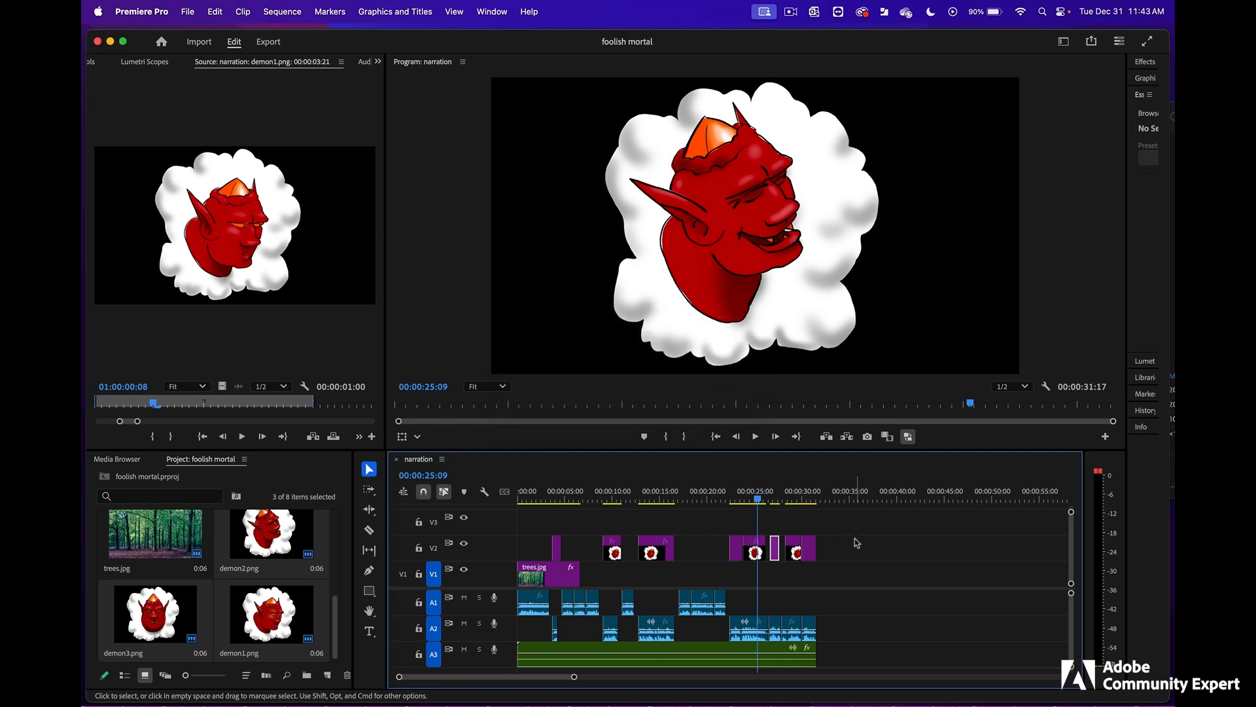